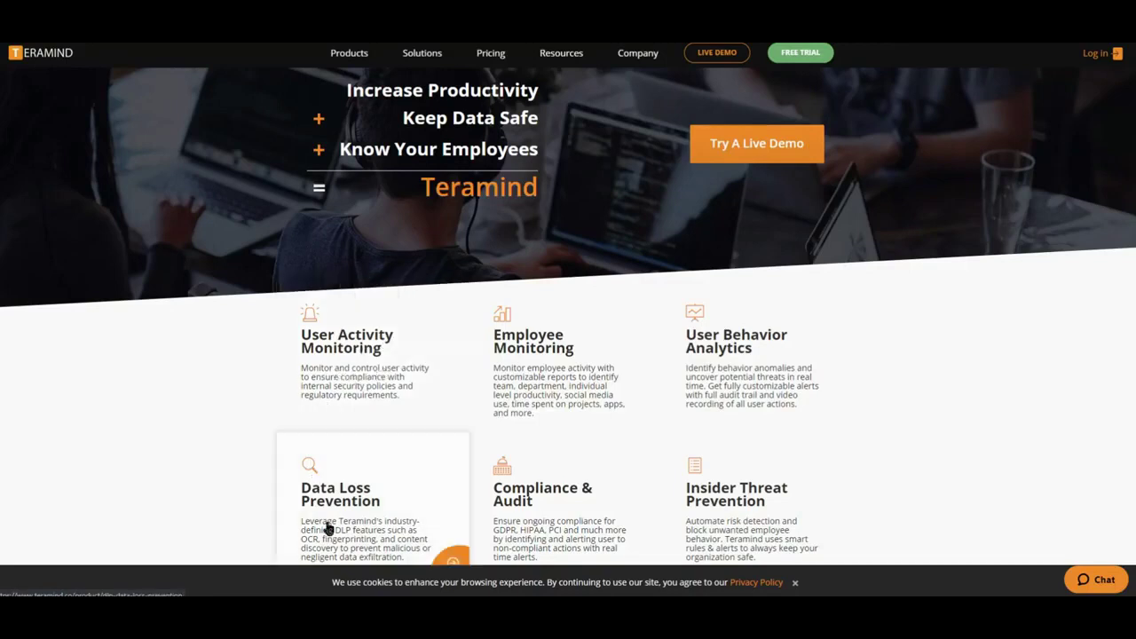
Step: Bring the on-premise pricing plans to the front of Teramind's cloud versus on-premise comparison
scroll(327, 528, "down", 1)
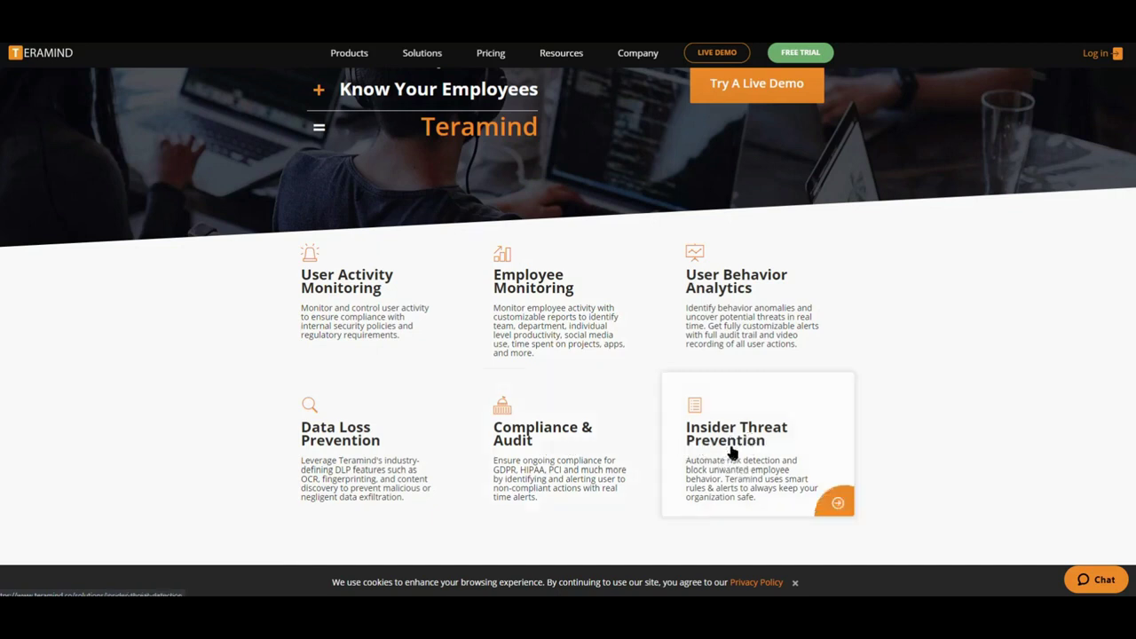
scroll(732, 291, "up", 1)
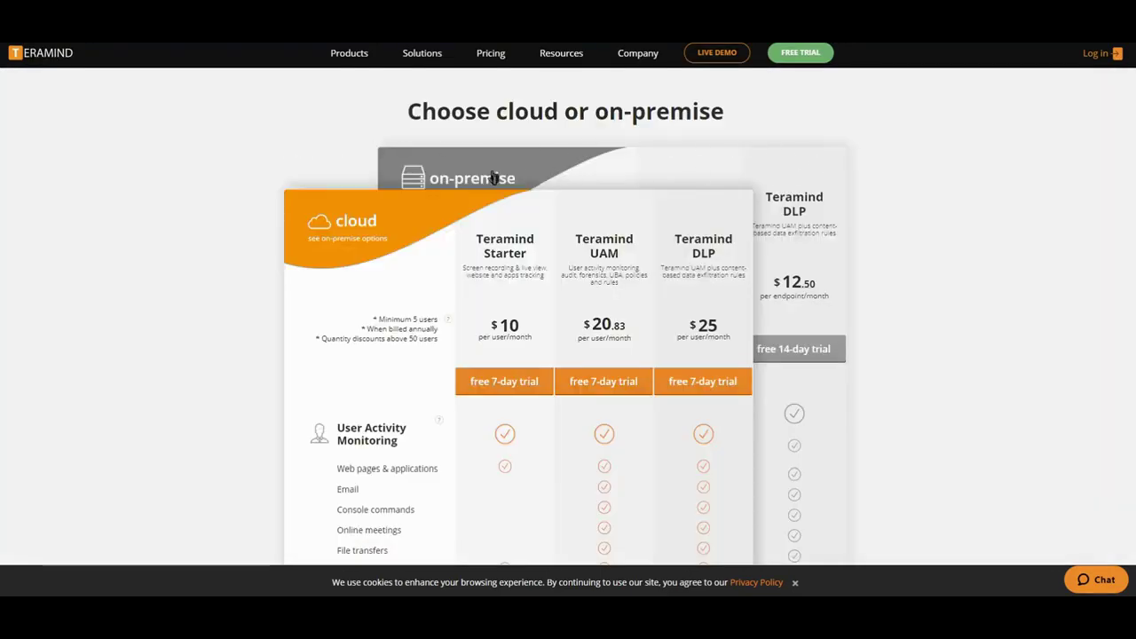
left_click(573, 173)
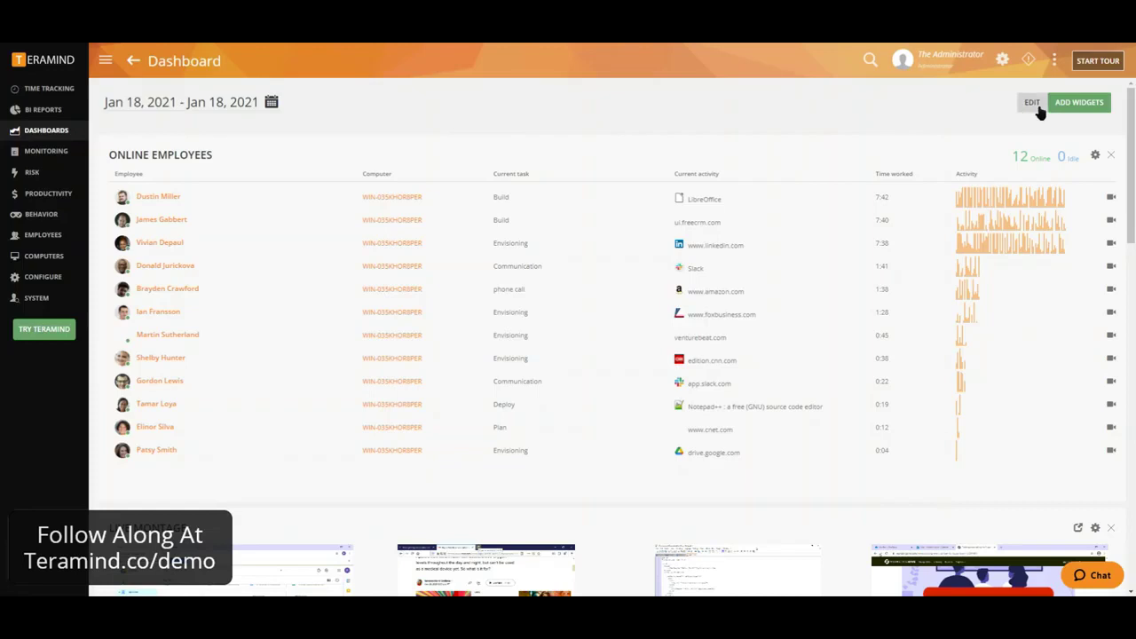
Step: Browse the Productivity and Security and Risk dashboard widgets, then close the widget catalogue
left_click(1085, 103)
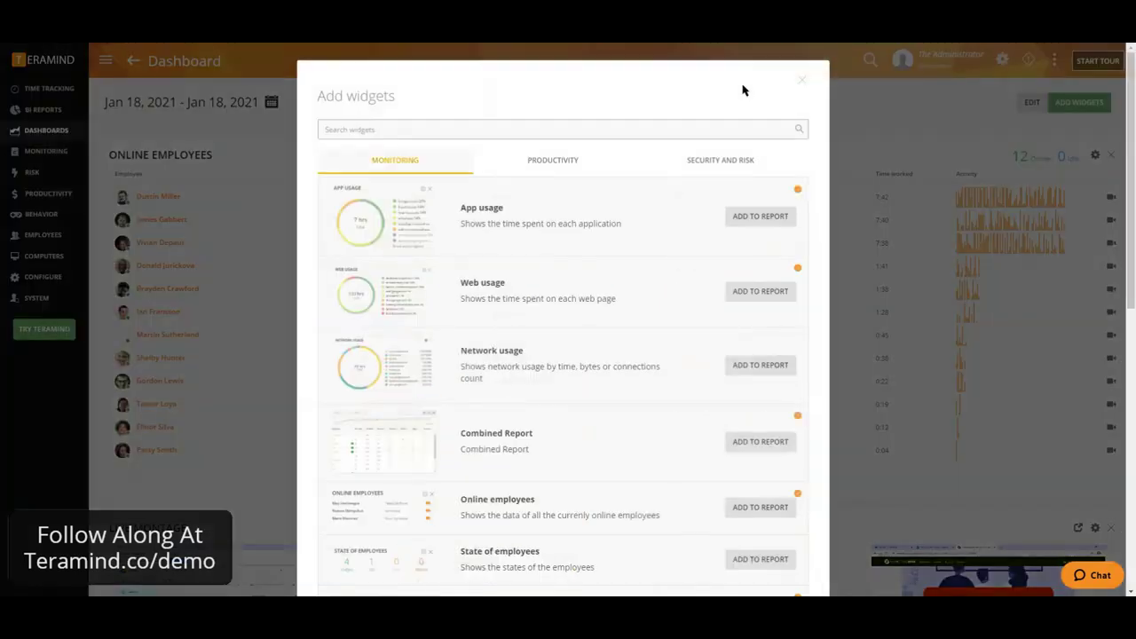
left_click(535, 162)
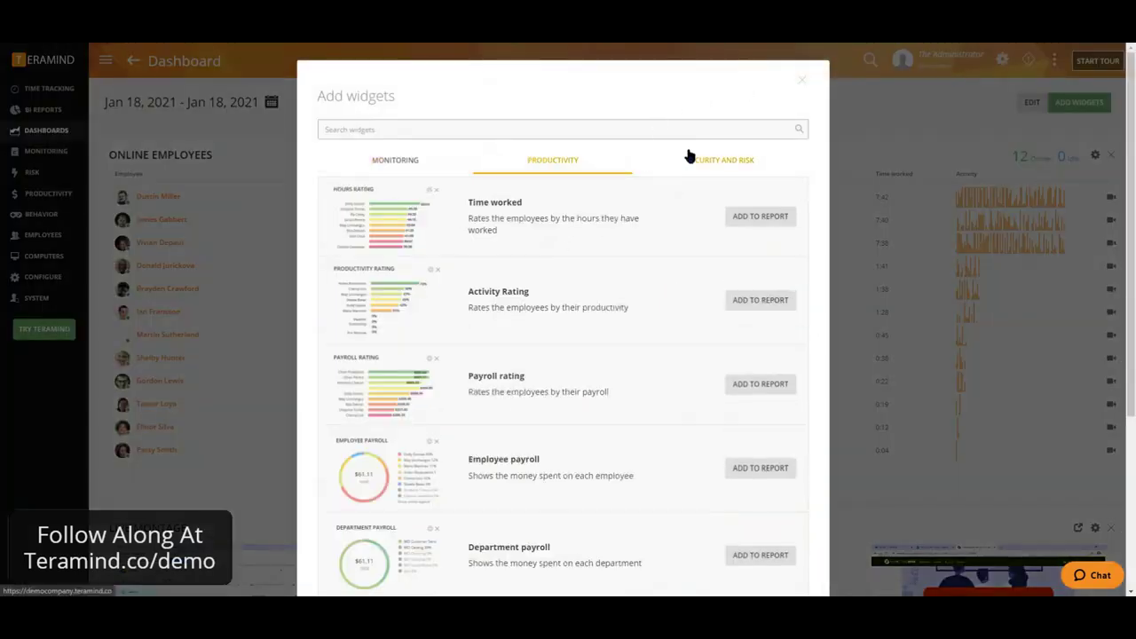
left_click(689, 157)
left_click(806, 81)
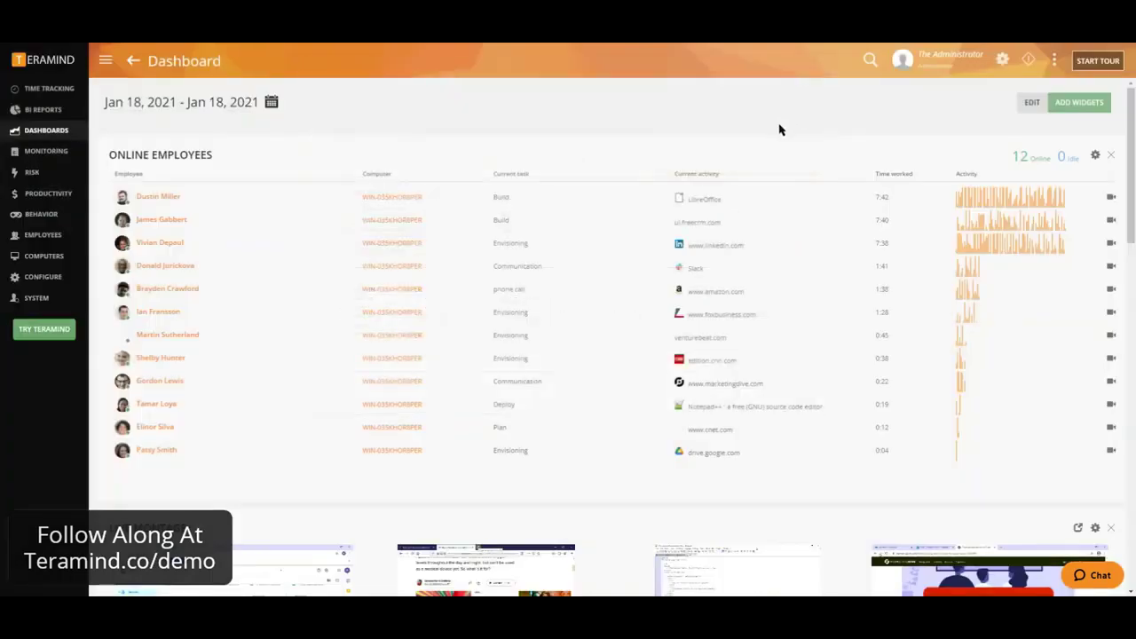
mouse_move(1001, 60)
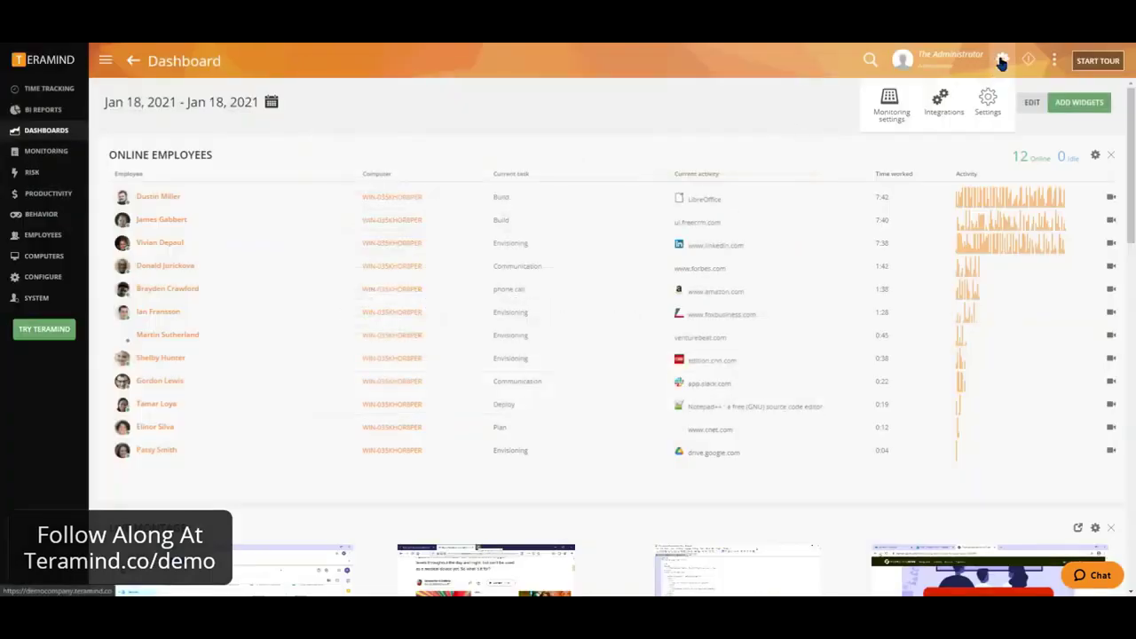
Step: Open the Default settings monitoring profile and its Screen: Edit settings panel
left_click(889, 105)
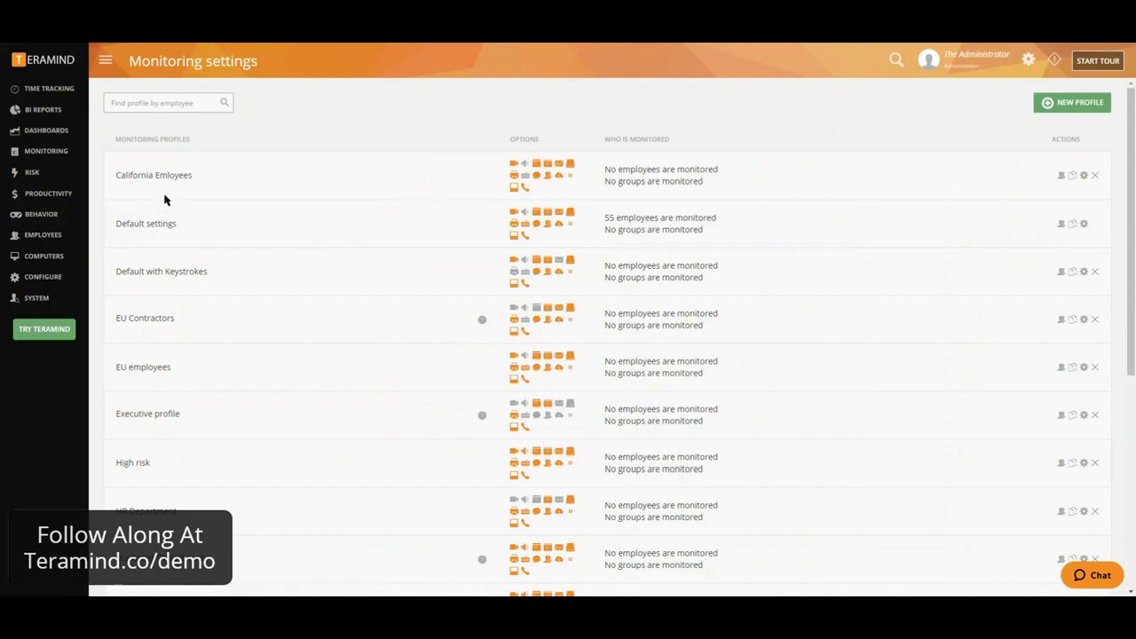
left_click(150, 229)
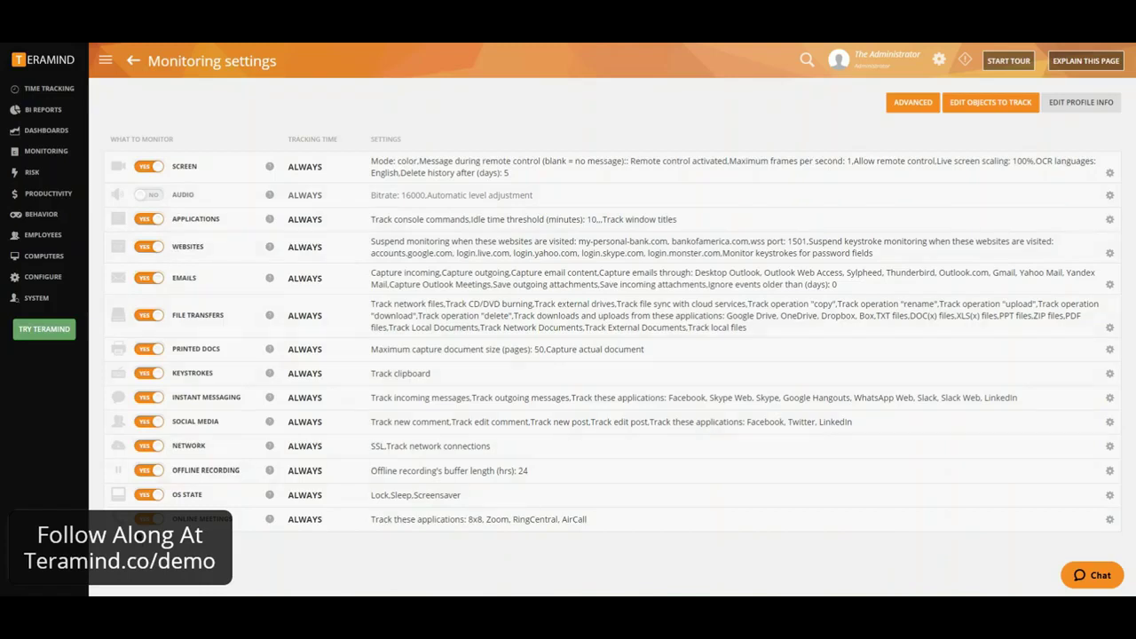
left_click(1109, 176)
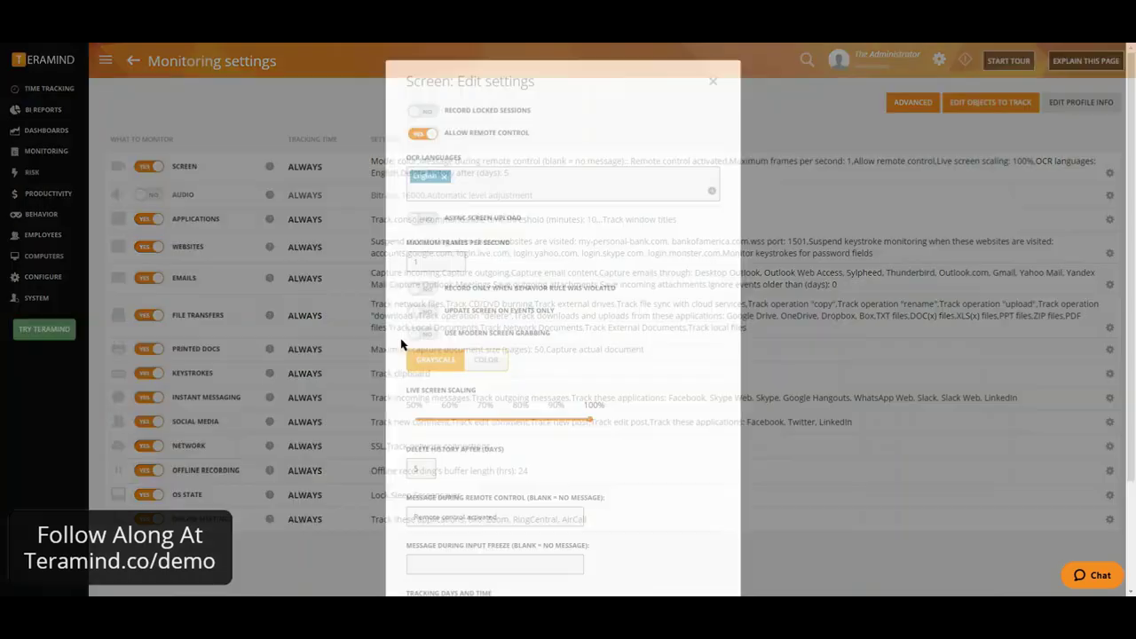
scroll(497, 446, "down", 3)
scroll(498, 447, "up", 3)
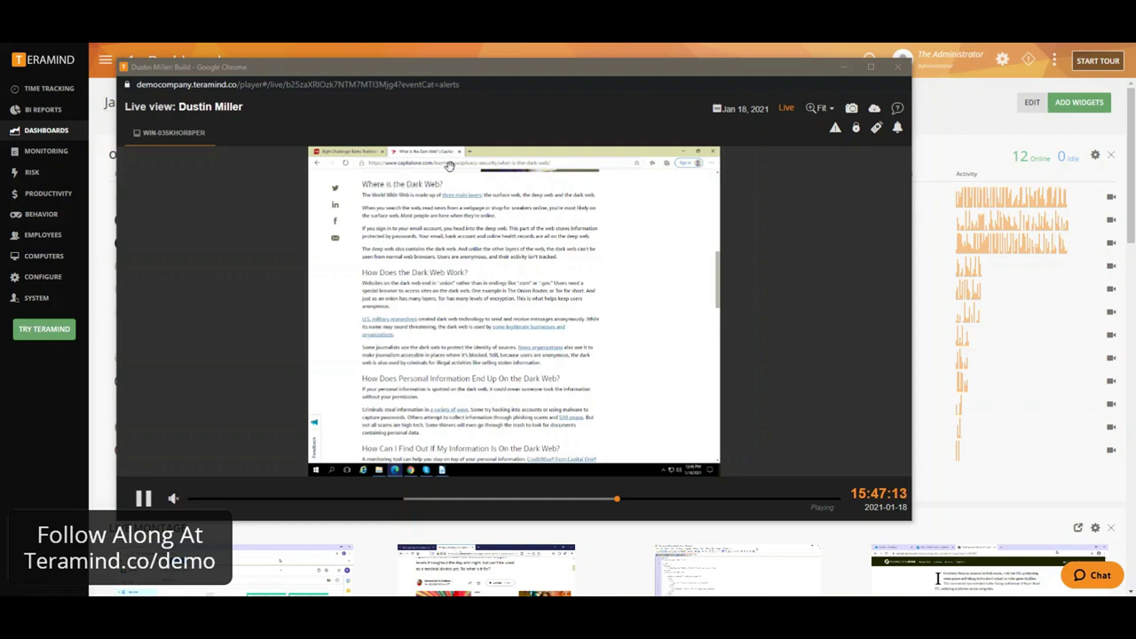
Step: Check the live view's date picker and video export options, cancel the export, and close the live view
left_click(740, 110)
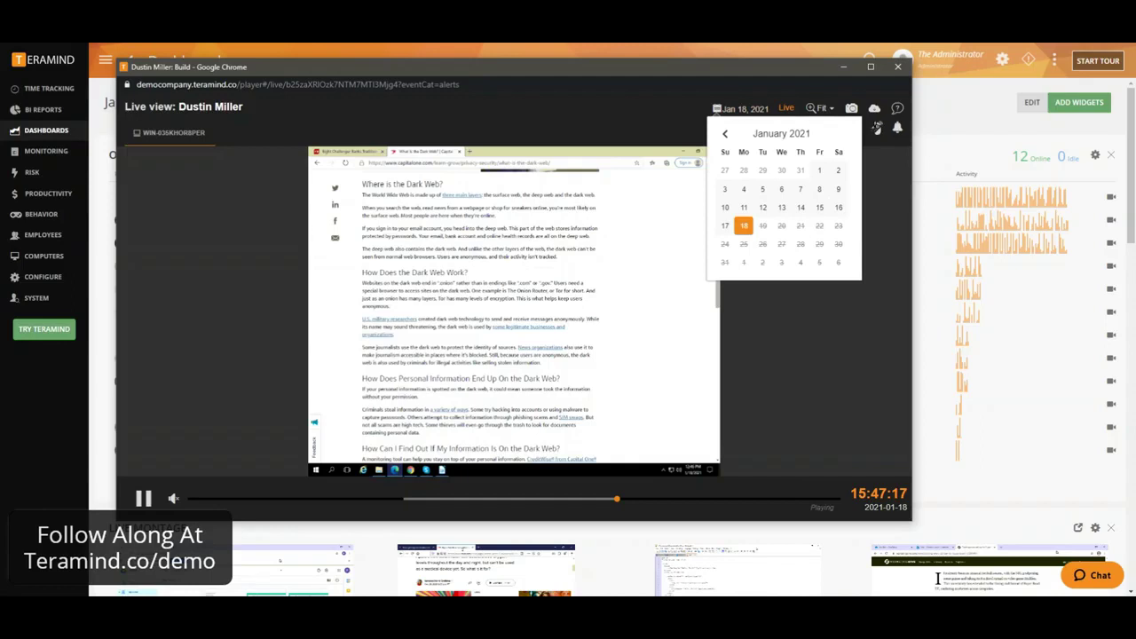
left_click(874, 110)
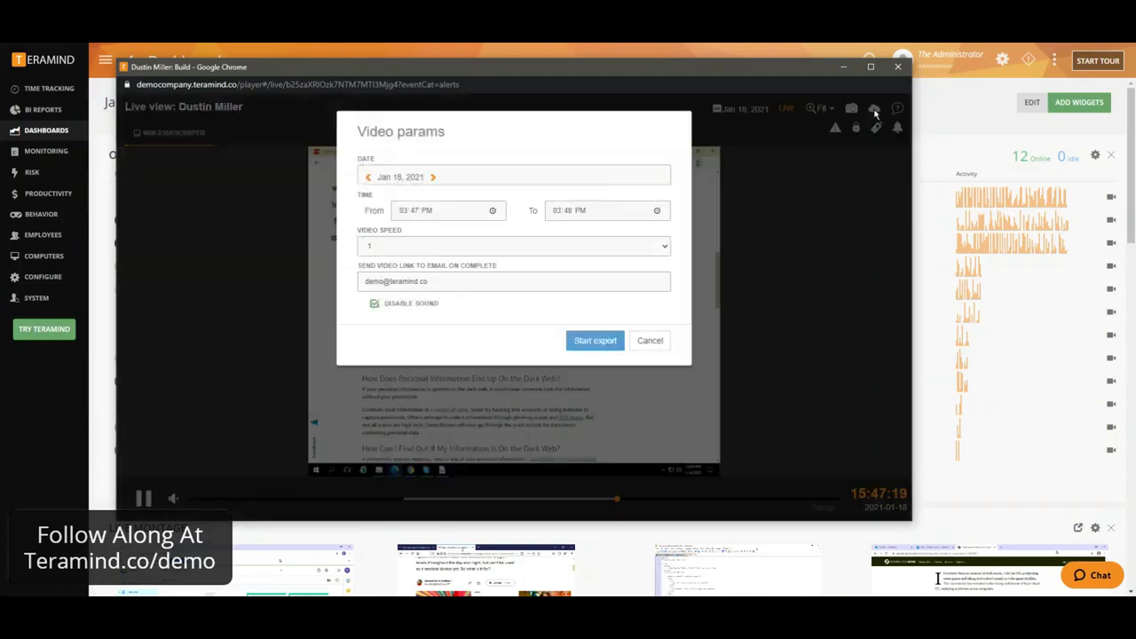
left_click(840, 267)
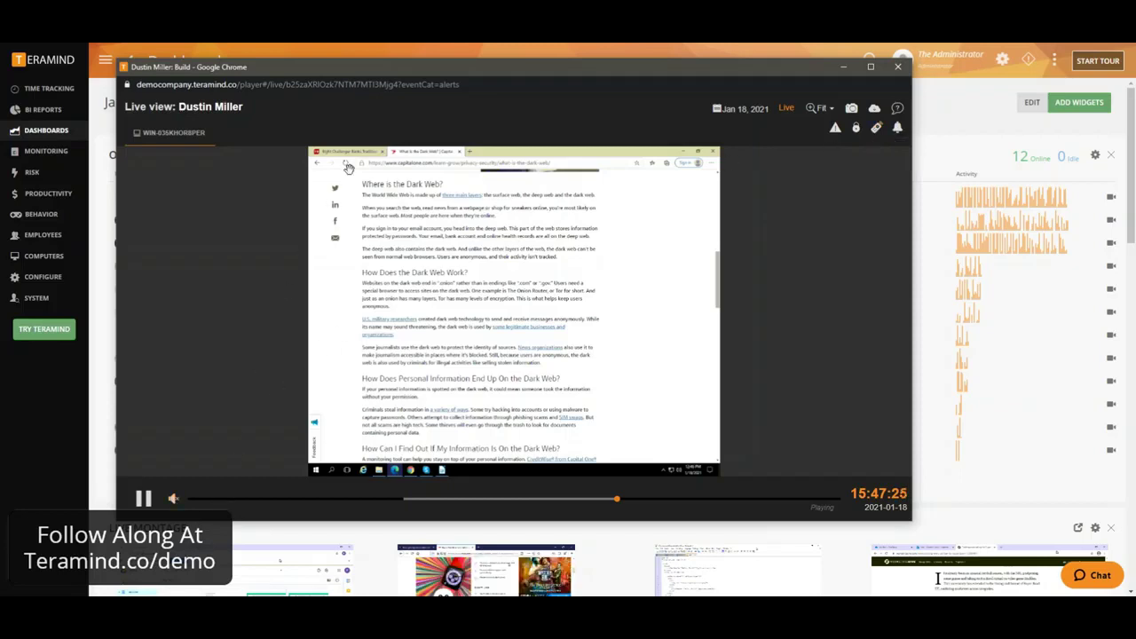
left_click(401, 57)
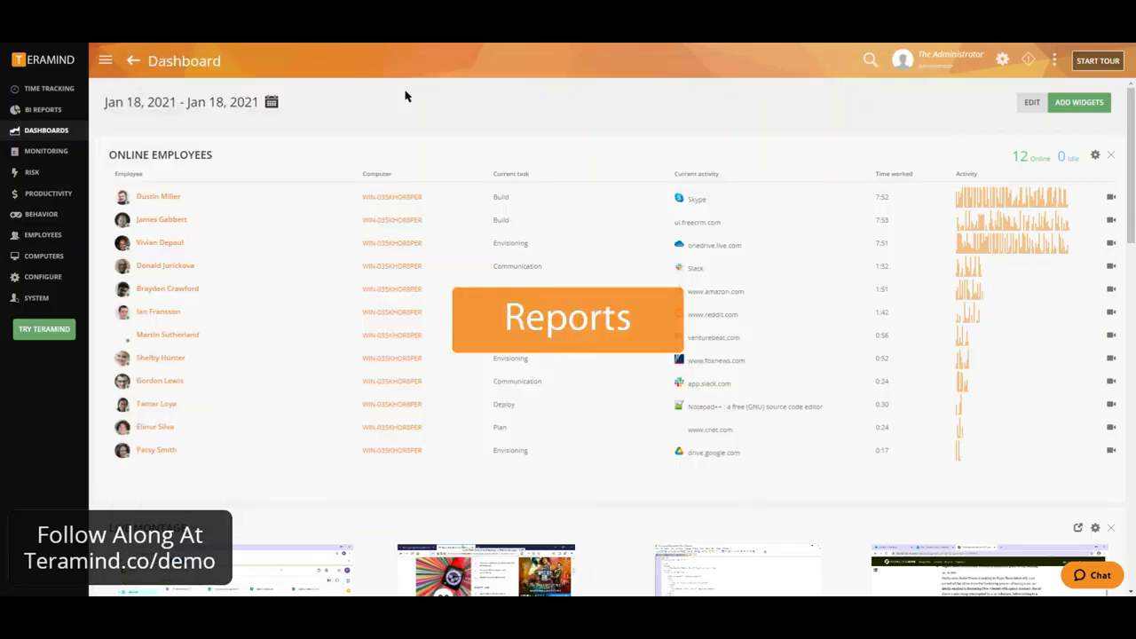
Step: Show the BI REPORTS flyout listing Emails, Keystrokes, File Events, Console Commands and other reports
mouse_move(74, 121)
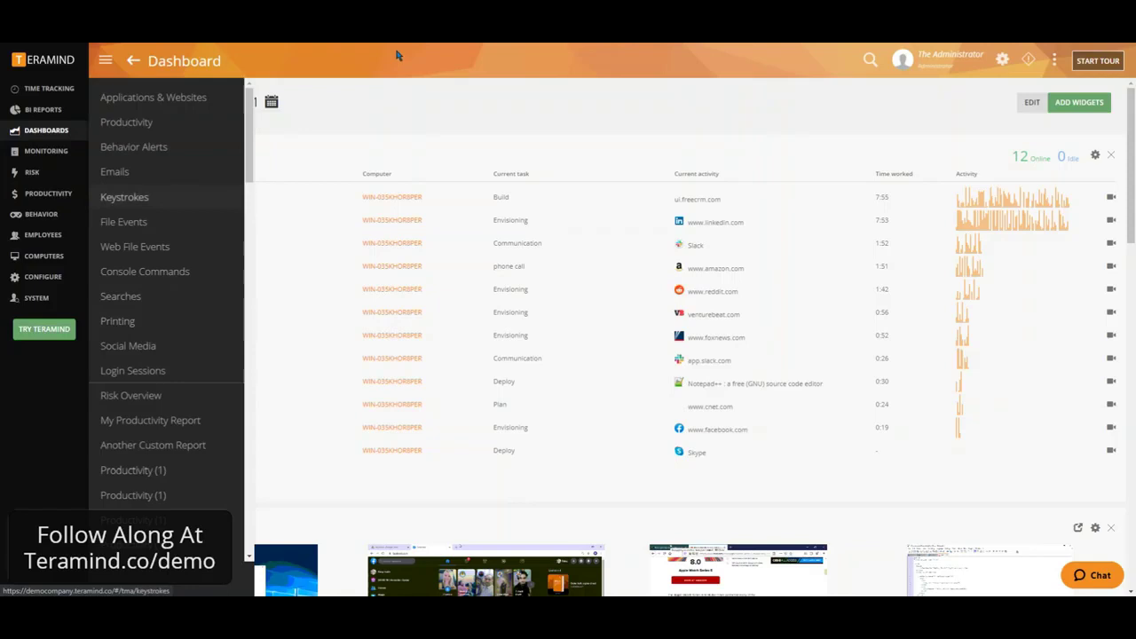
Step: Open Applications & Websites in the Aggregated Categories view and drill into the Uncategorized category
left_click(142, 95)
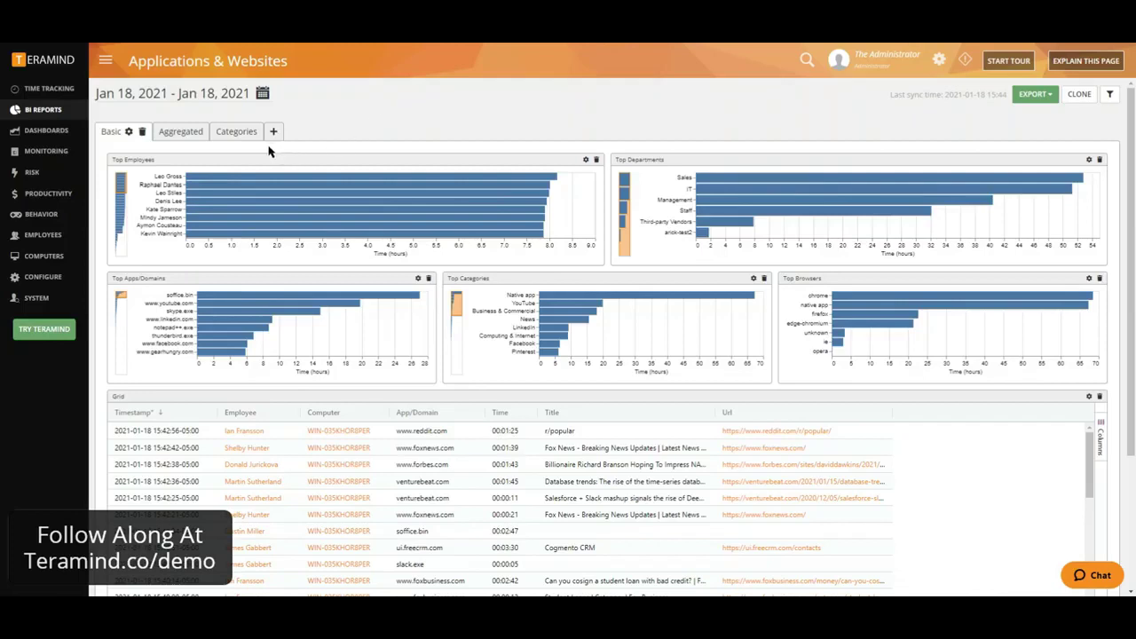
left_click(191, 133)
left_click(237, 133)
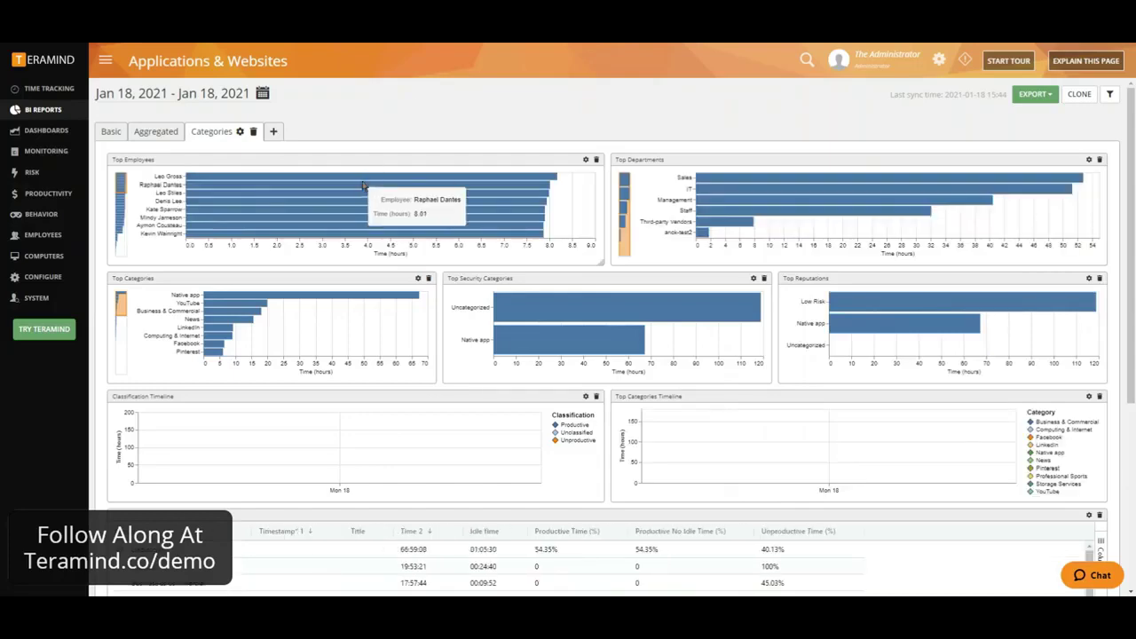
left_click(519, 311)
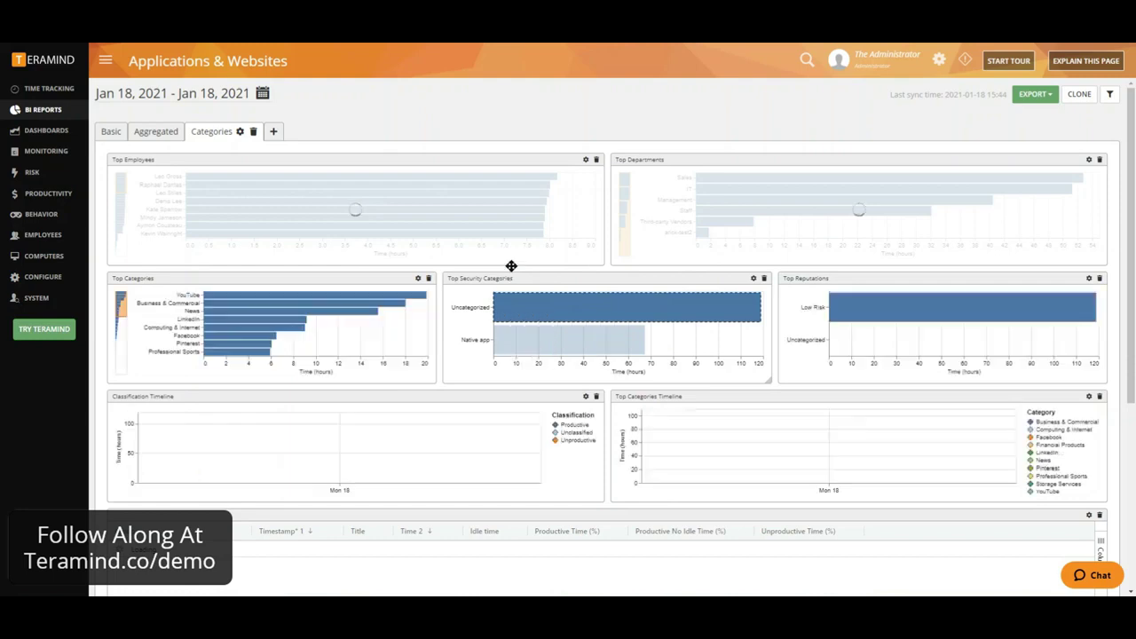
Step: Apply a URL filter of 'youtube' under the Applications & Webpages report filters
left_click(1108, 96)
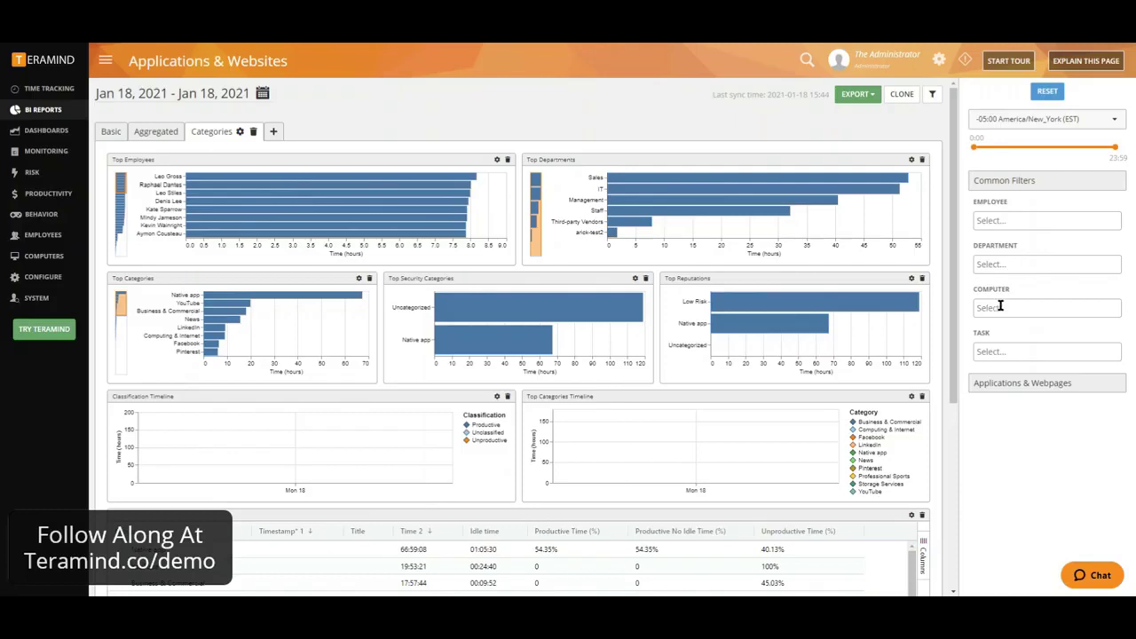
left_click(1008, 385)
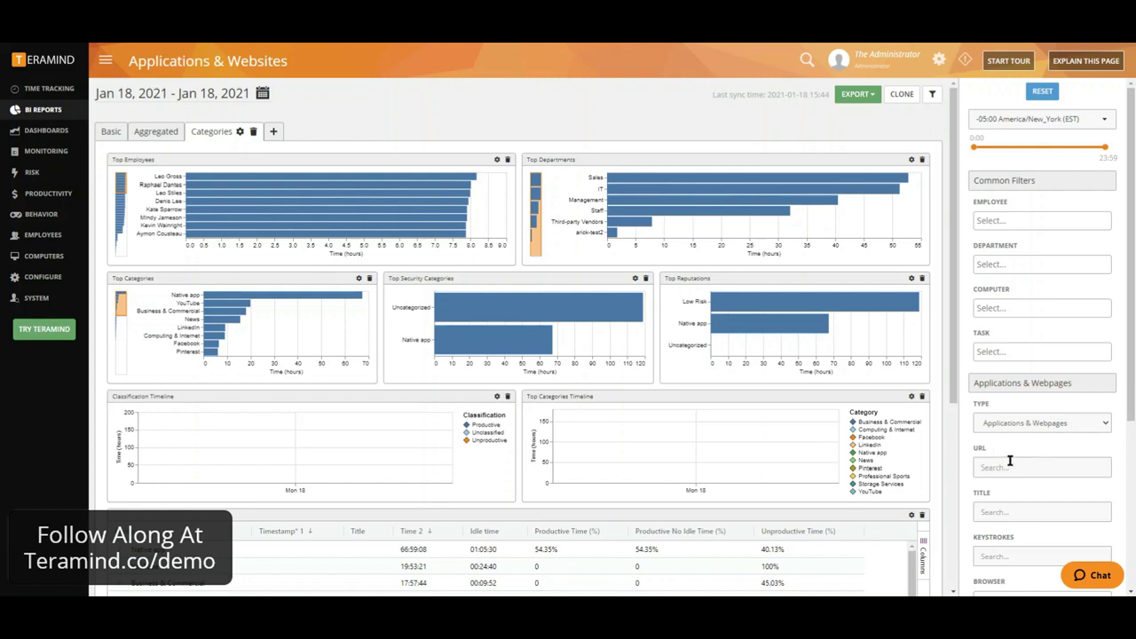
scroll(1010, 461, "down", 1)
scroll(1014, 443, "down", 2)
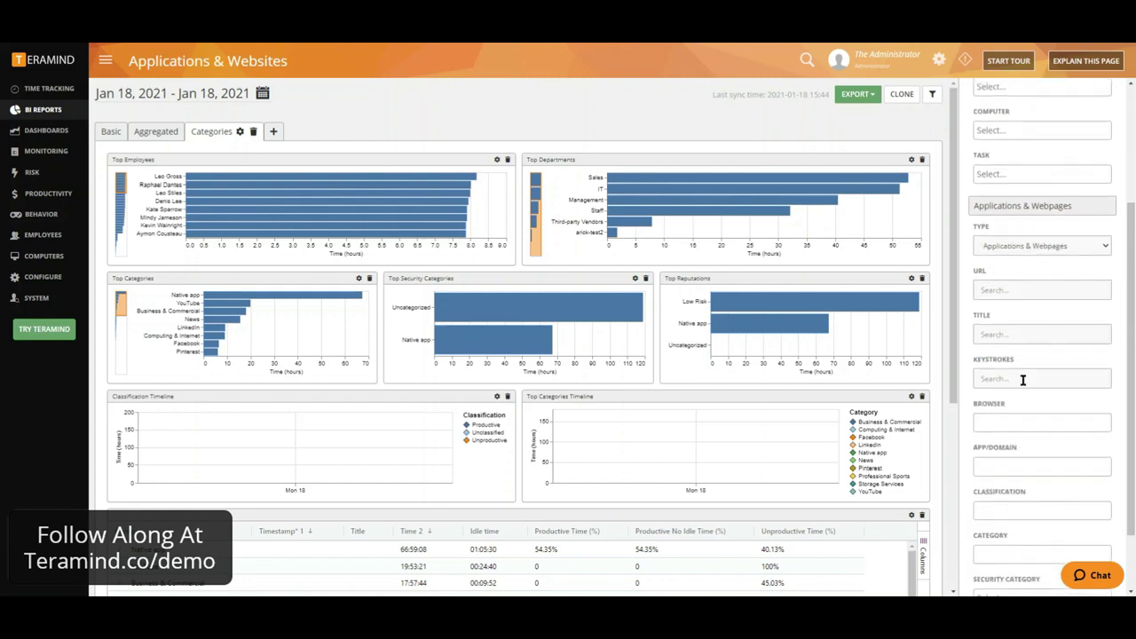
scroll(1022, 382, "down", 1)
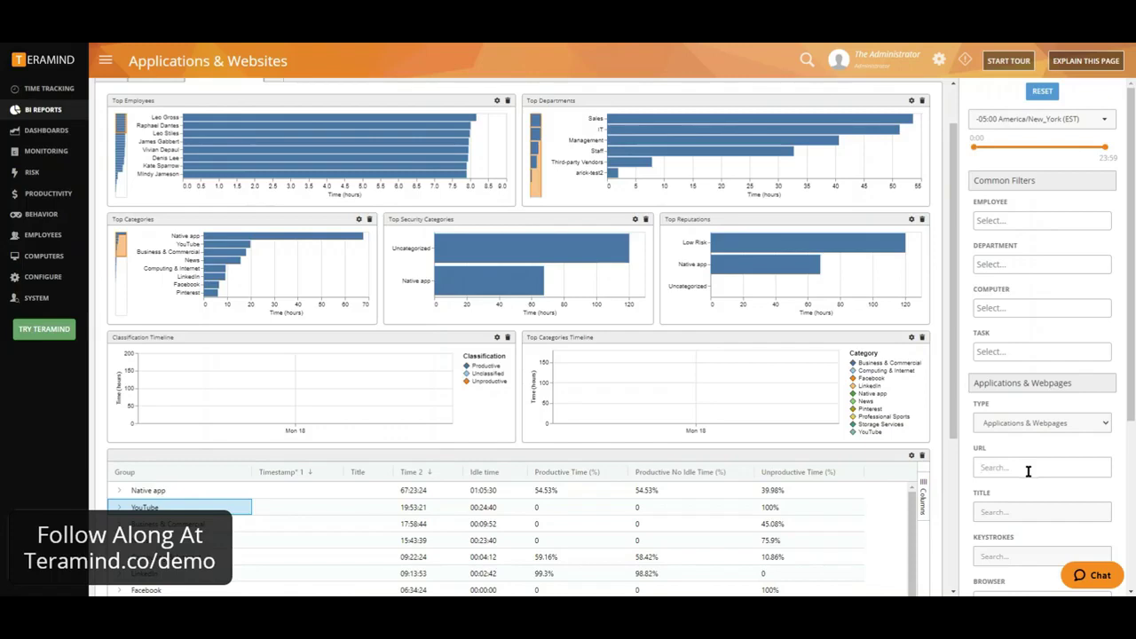
type("youtube")
key("Return")
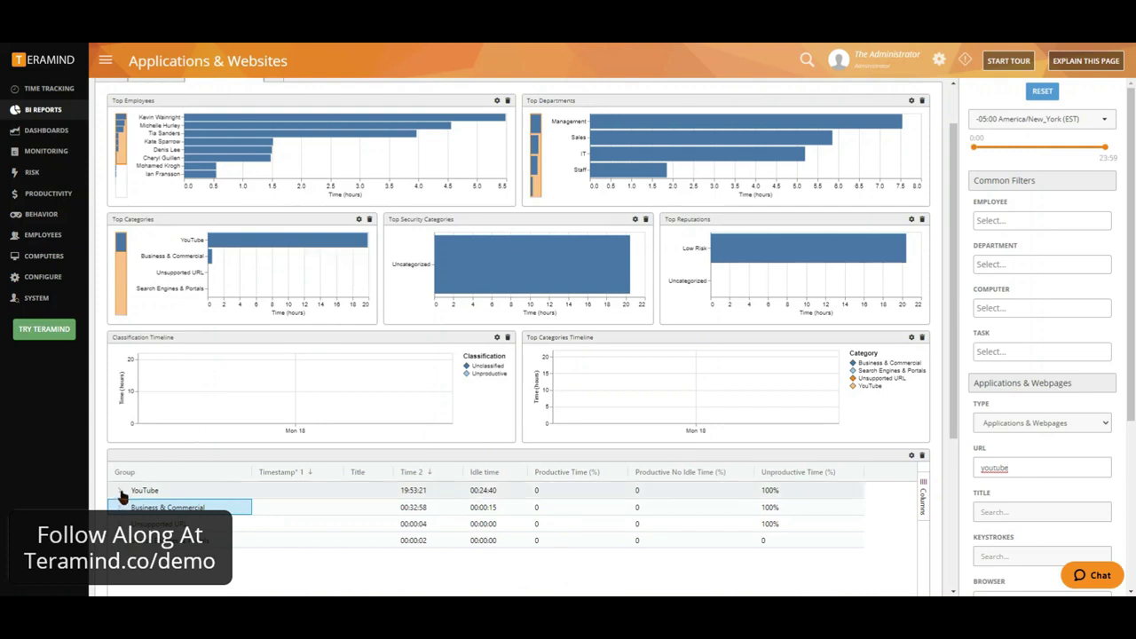
left_click(122, 493)
scroll(148, 494, "down", 2)
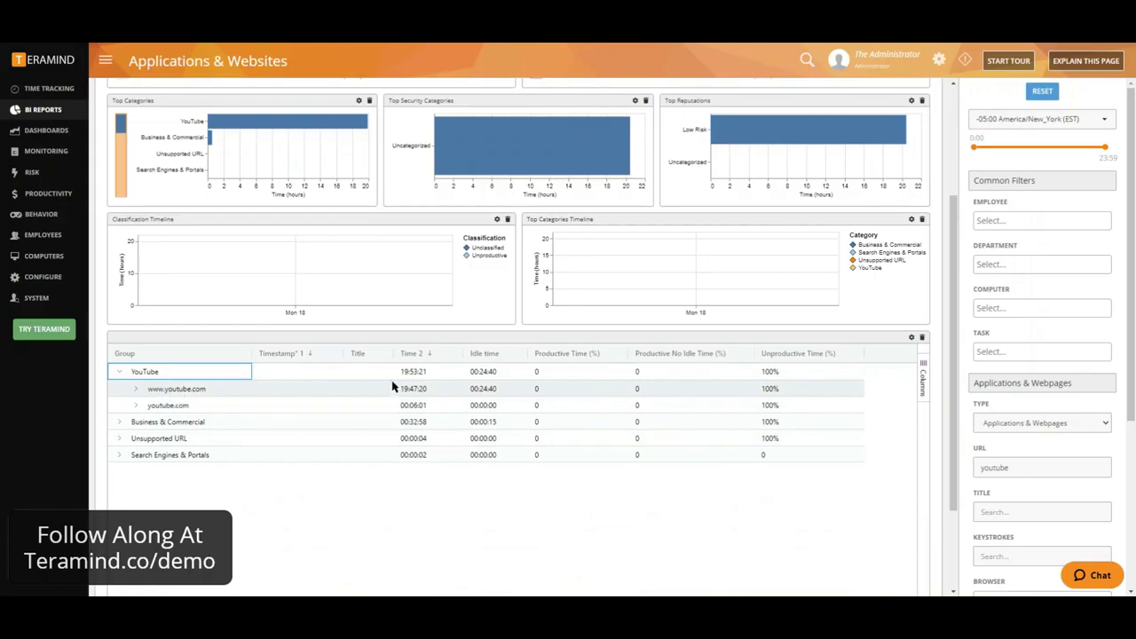
left_click(136, 388)
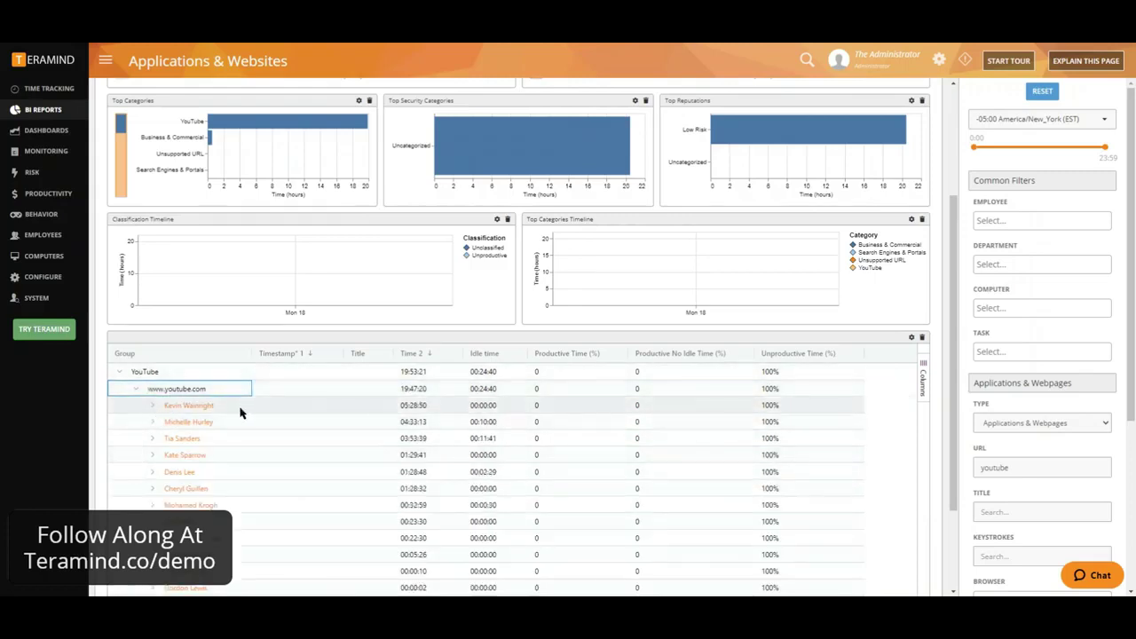
scroll(203, 464, "down", 3)
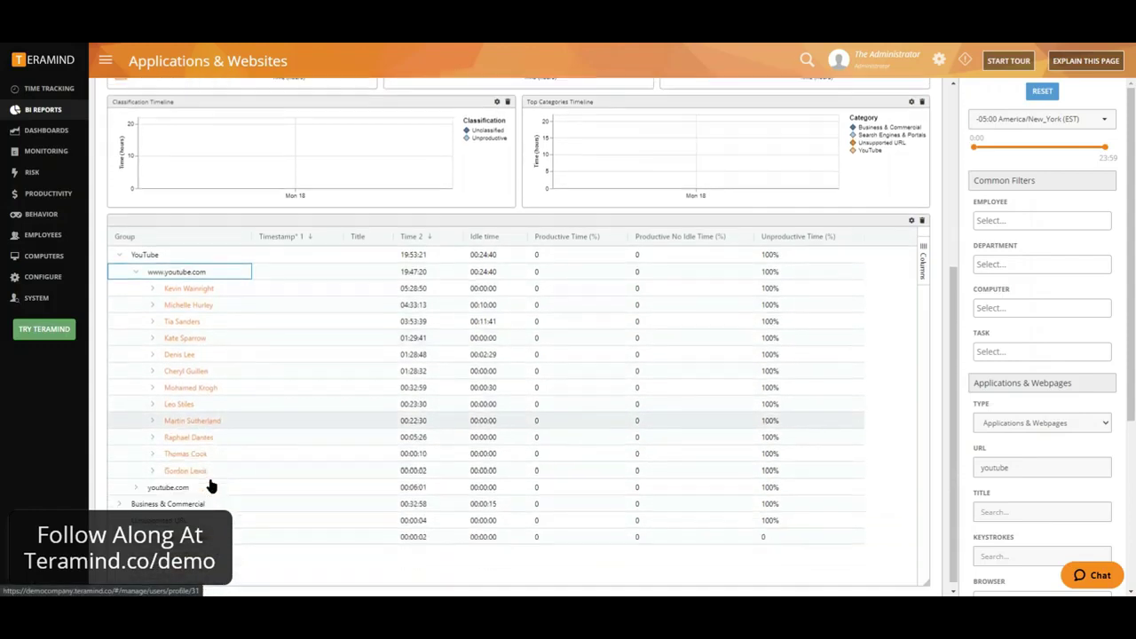
scroll(213, 482, "up", 3)
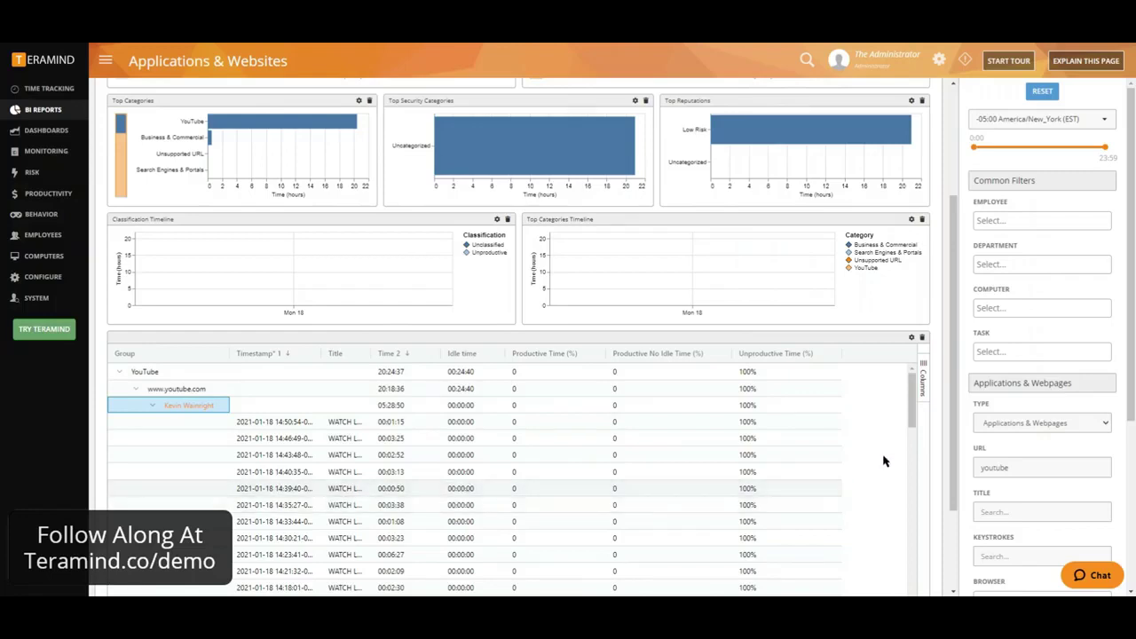
Step: Review the table's Columns list and bring up the row menu for the first visit entry
left_click(923, 381)
scroll(844, 425, "down", 5)
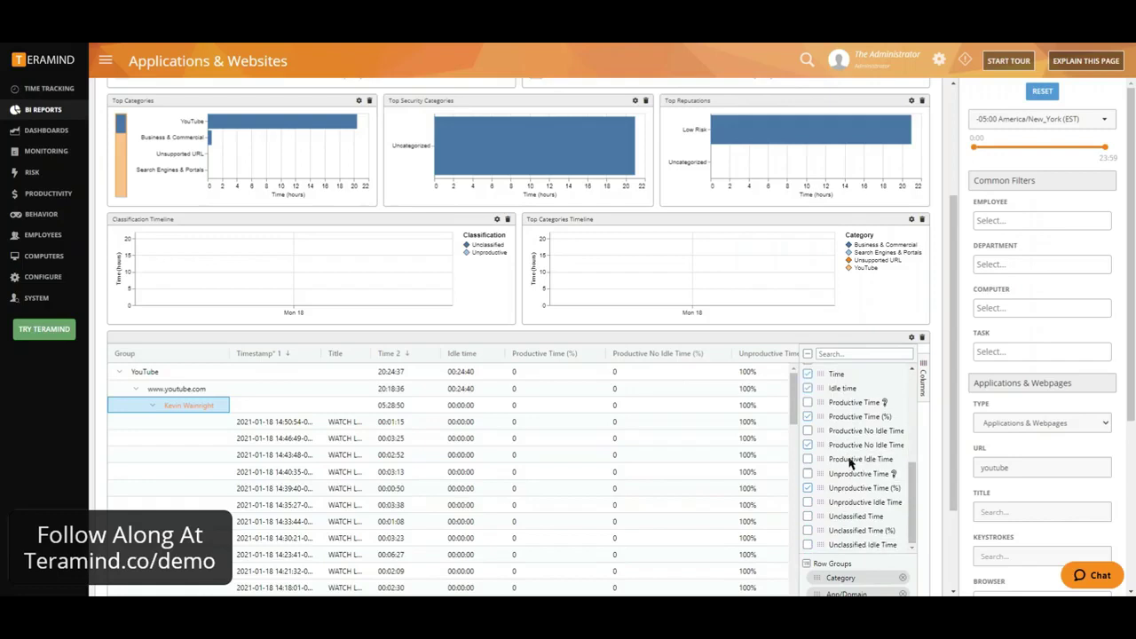
scroll(570, 136, "up", 3)
scroll(250, 477, "down", 2)
right_click(249, 478)
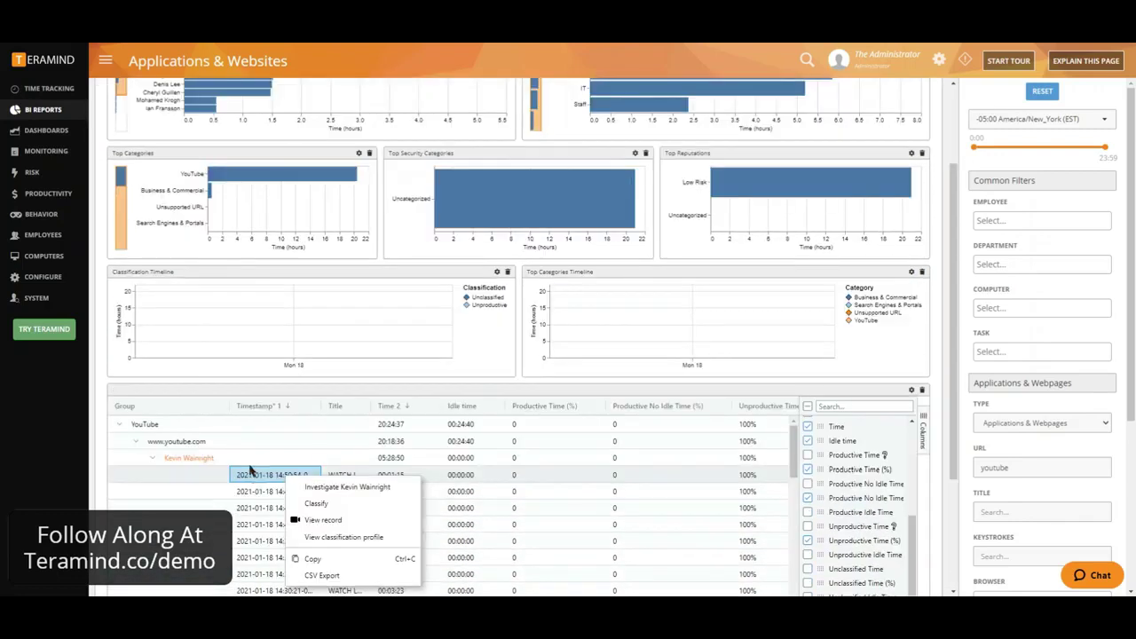
Step: Investigate the employee and view their Account Info: Employee access level, Dashboard login allowed
right_click(241, 477)
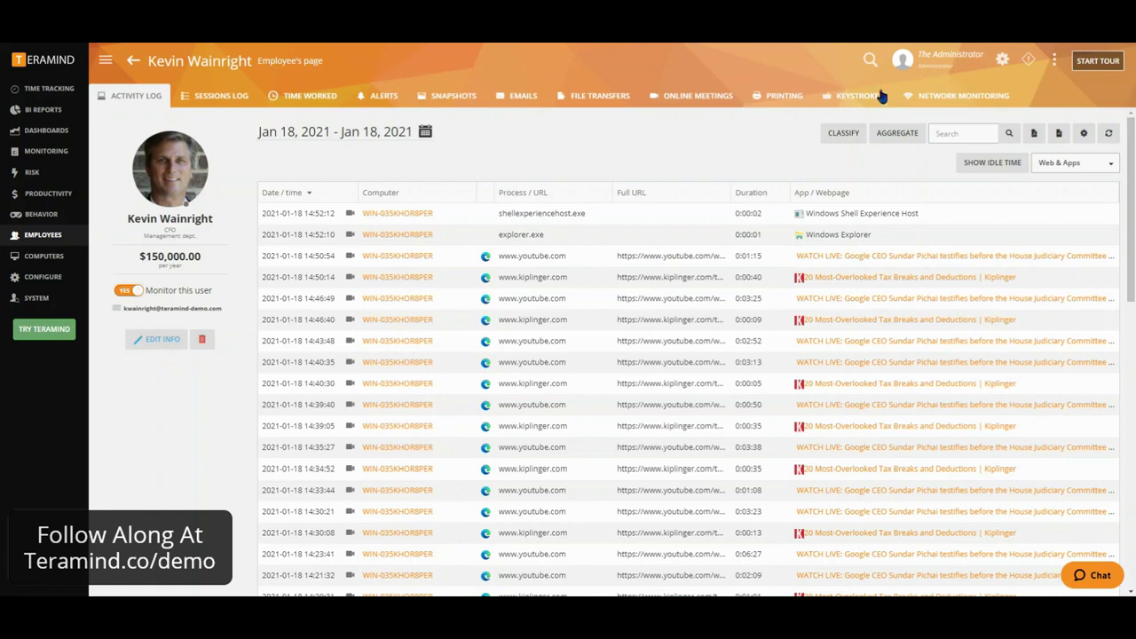
left_click(152, 341)
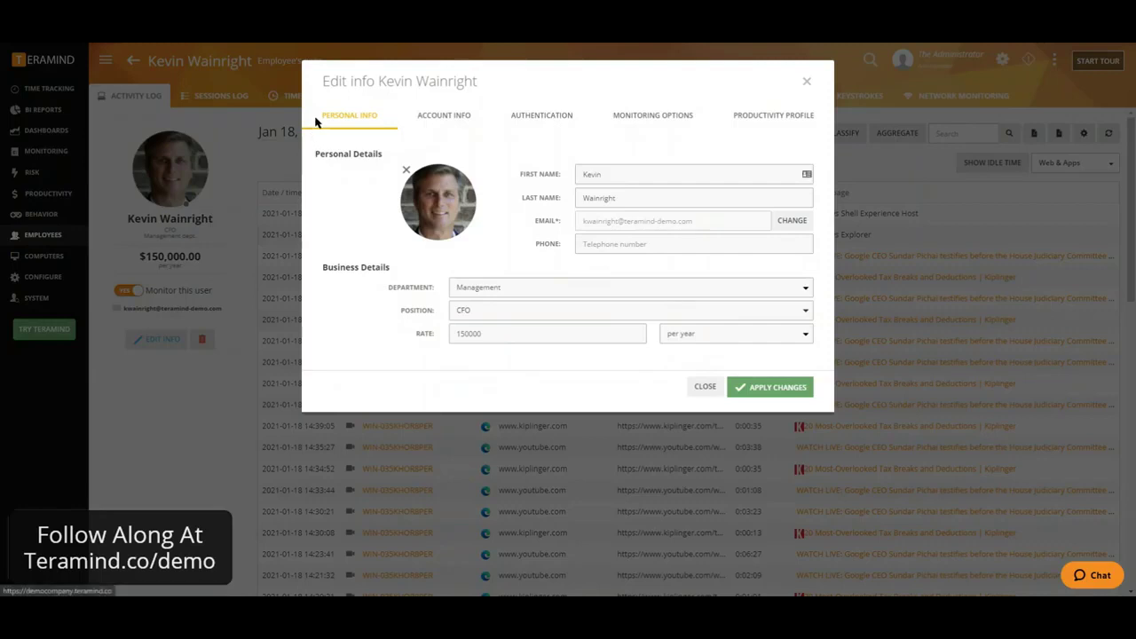
left_click(431, 122)
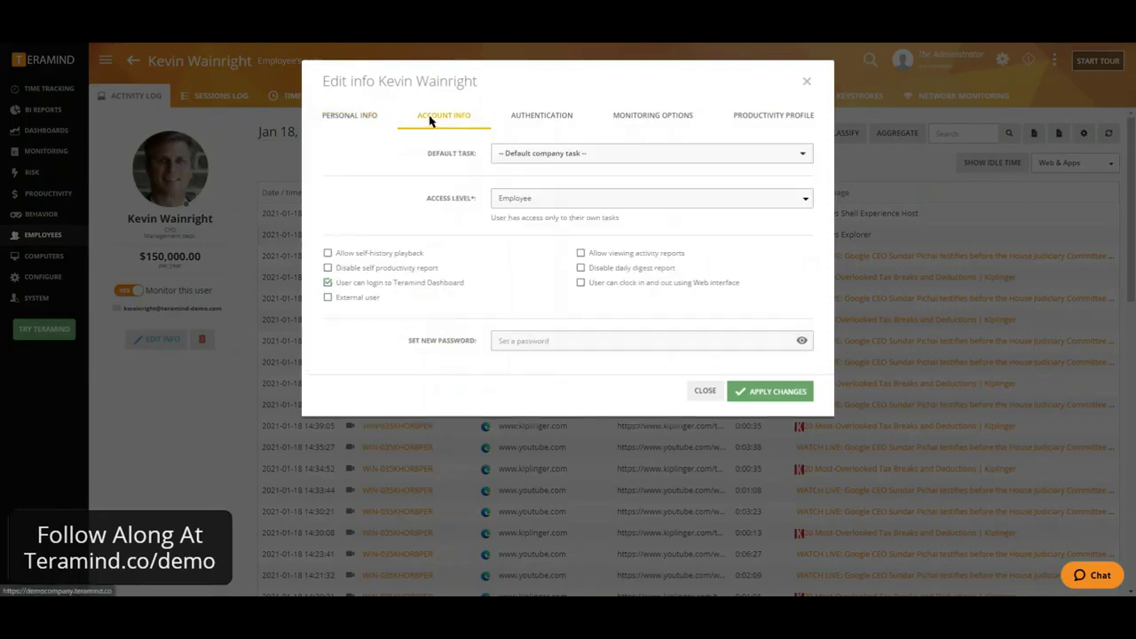
Step: Check the employee's Monitoring Options tab, then open the report's Export dropdown
left_click(628, 119)
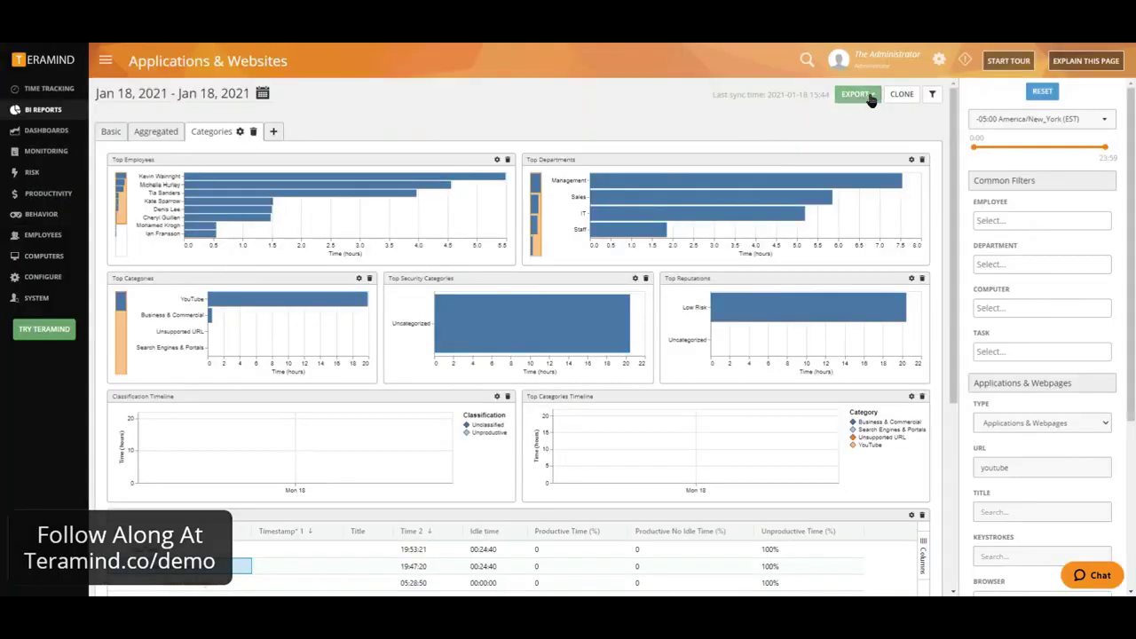
left_click(869, 95)
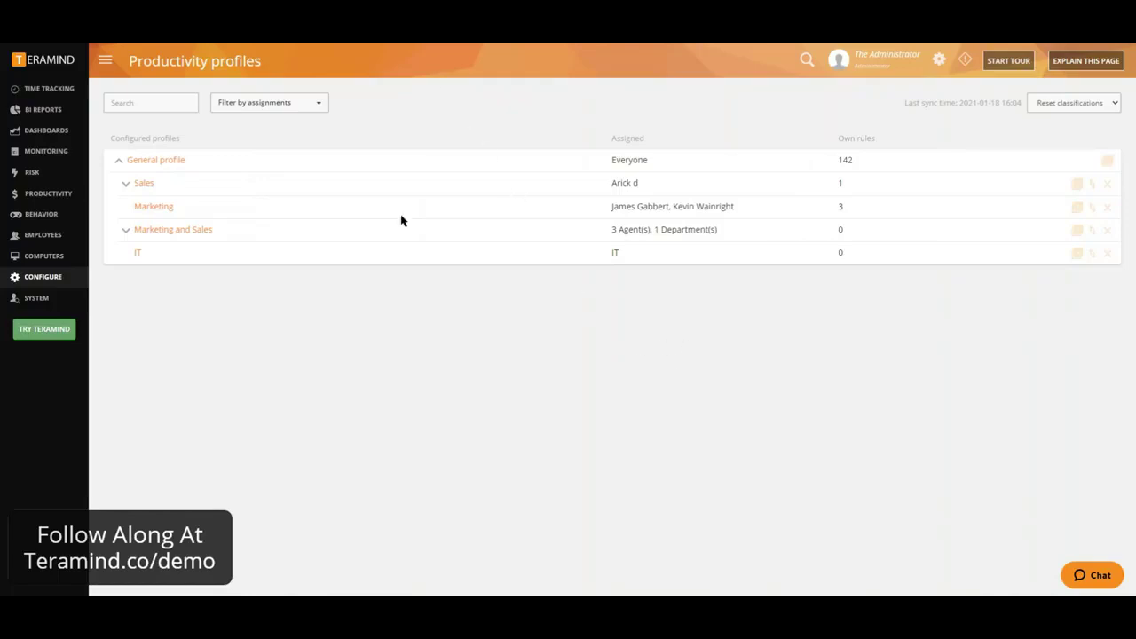
Step: Open the General profile and scroll through its productive and unproductive site and app rules
left_click(170, 163)
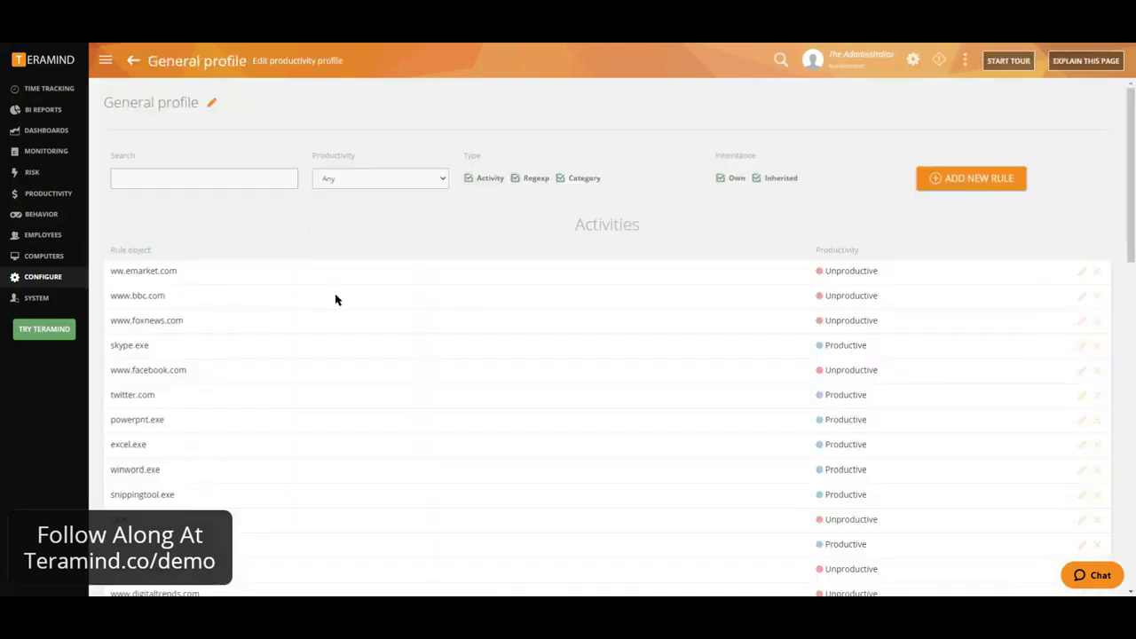
scroll(258, 240, "down", 5)
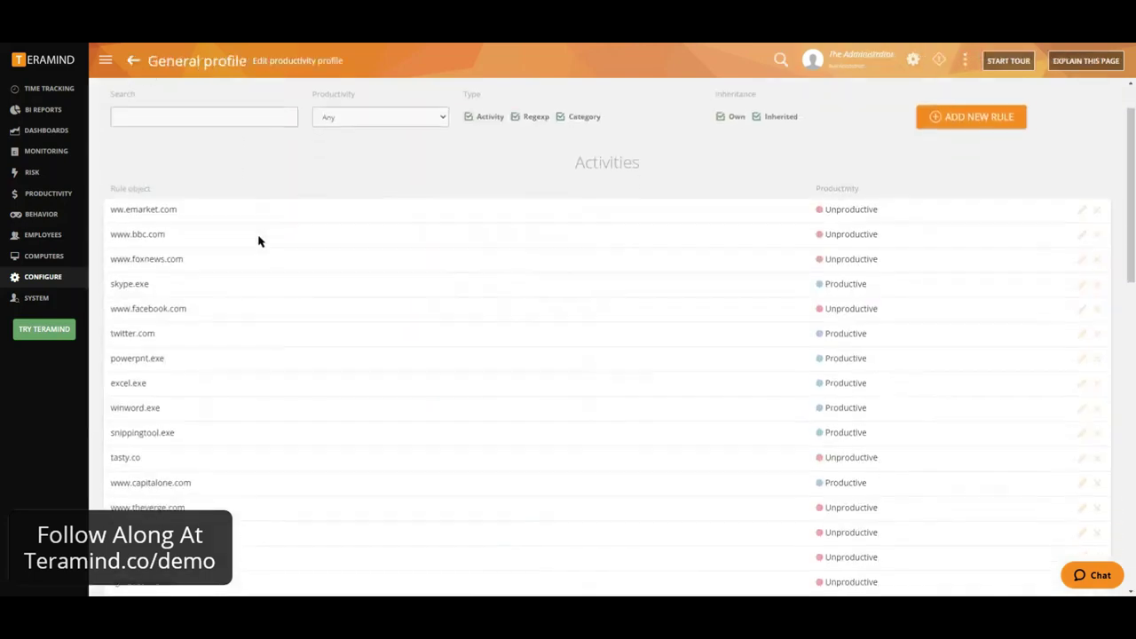
scroll(307, 325, "up", 5)
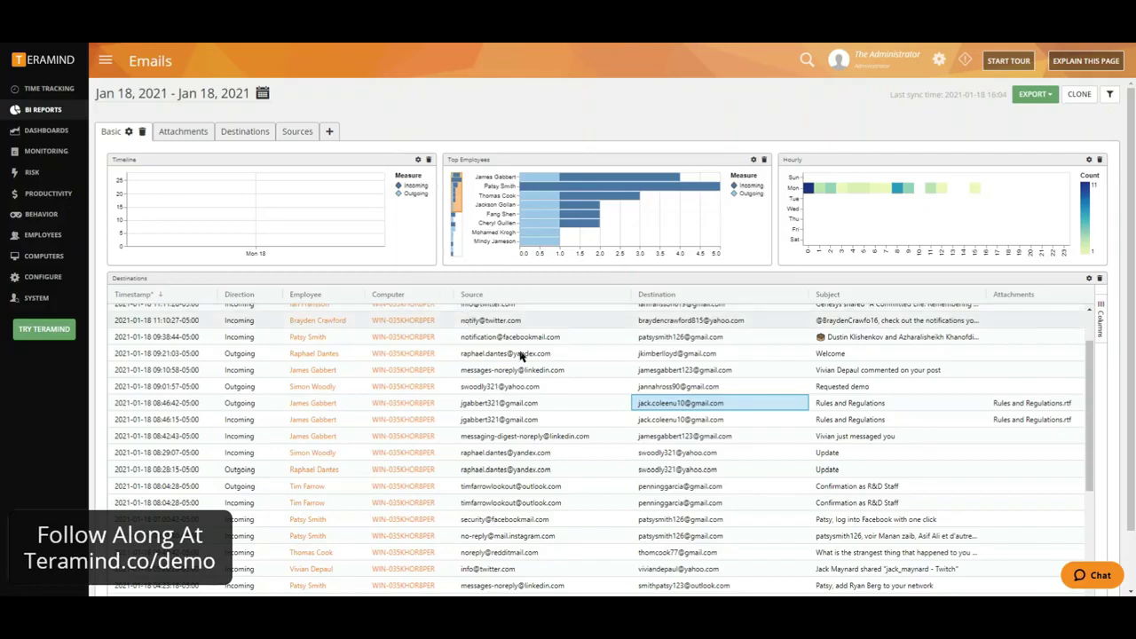
Step: View the Rules and Regulations email with its attachment details, then close it
right_click(676, 411)
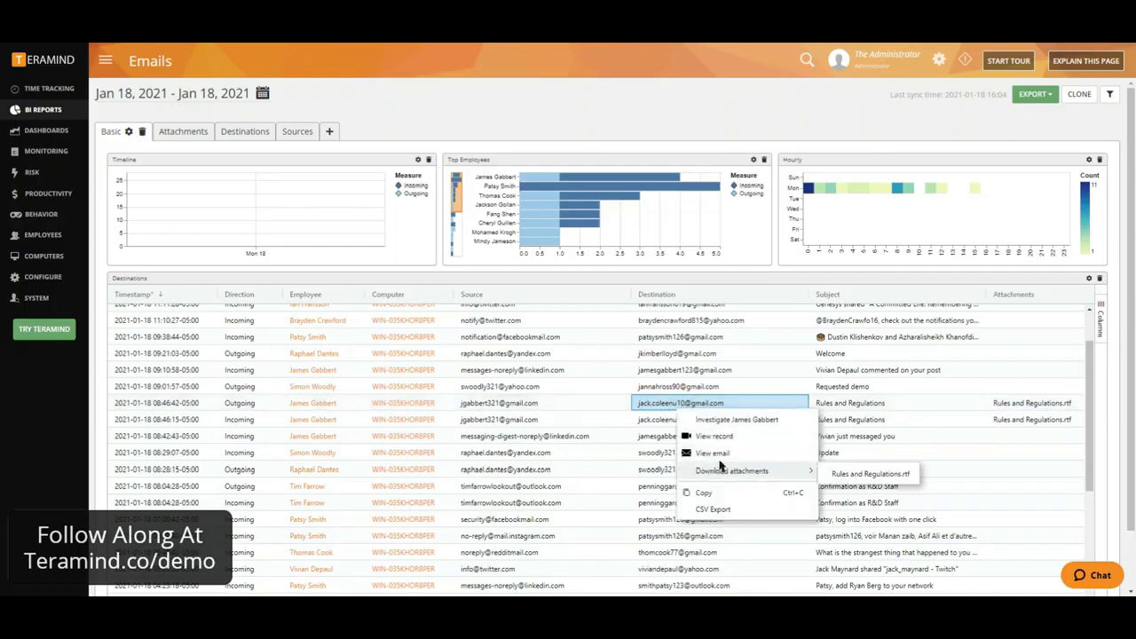
left_click(714, 454)
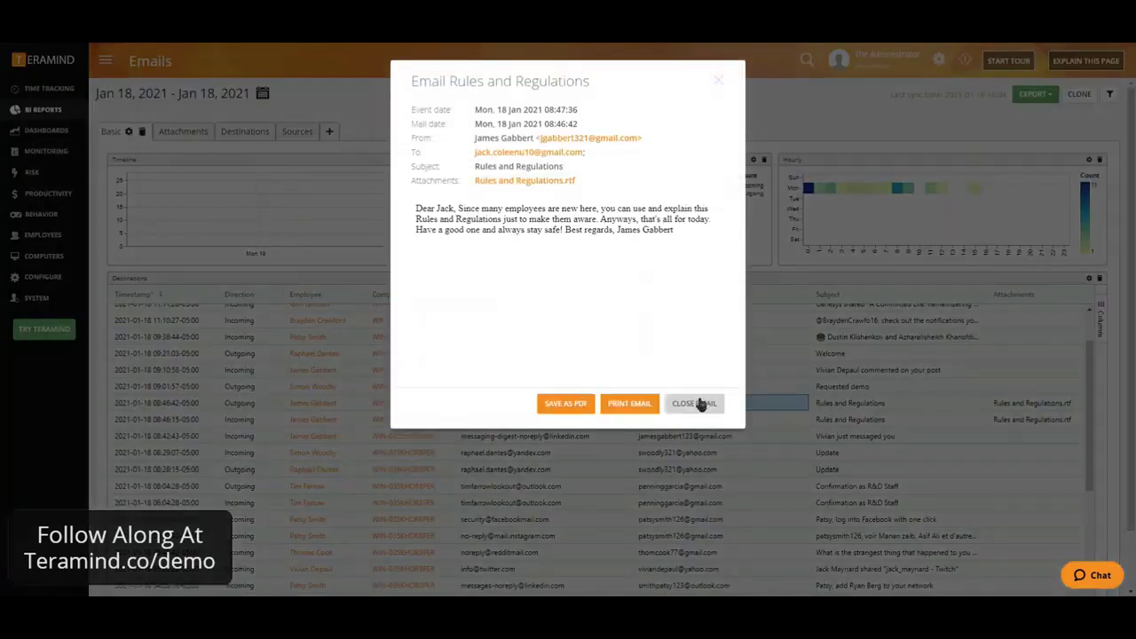
left_click(699, 403)
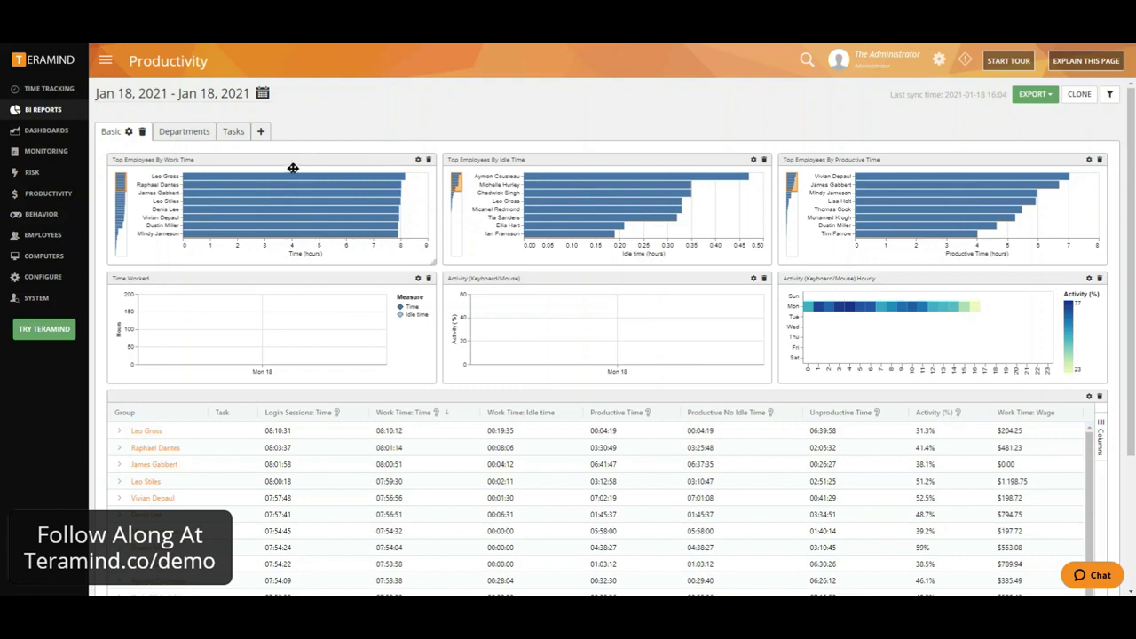
left_click(184, 131)
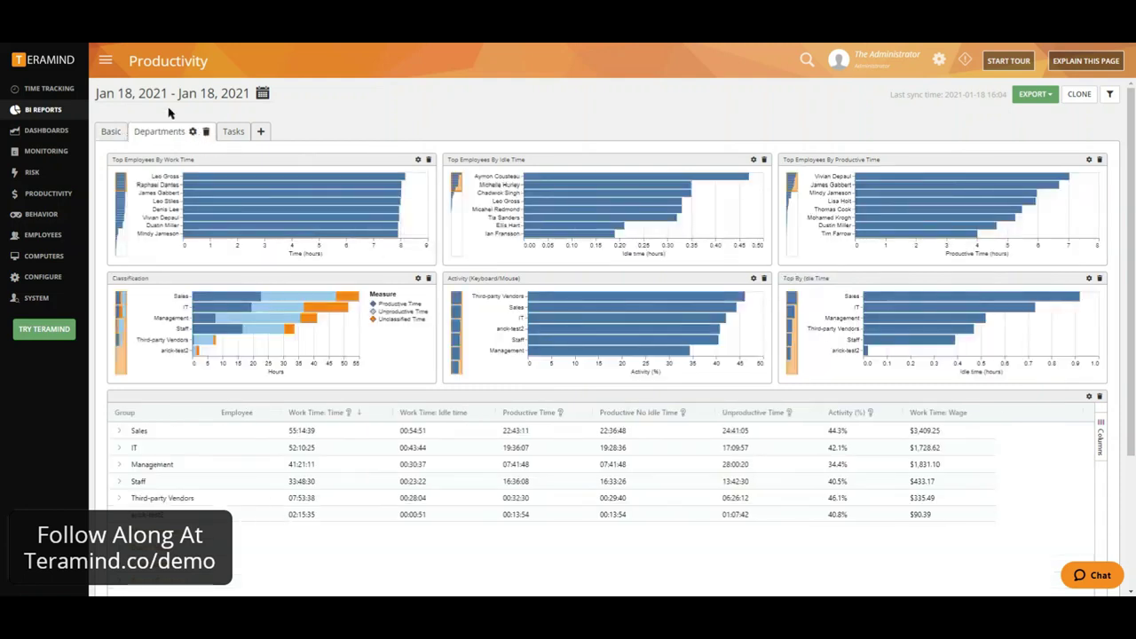
left_click(109, 134)
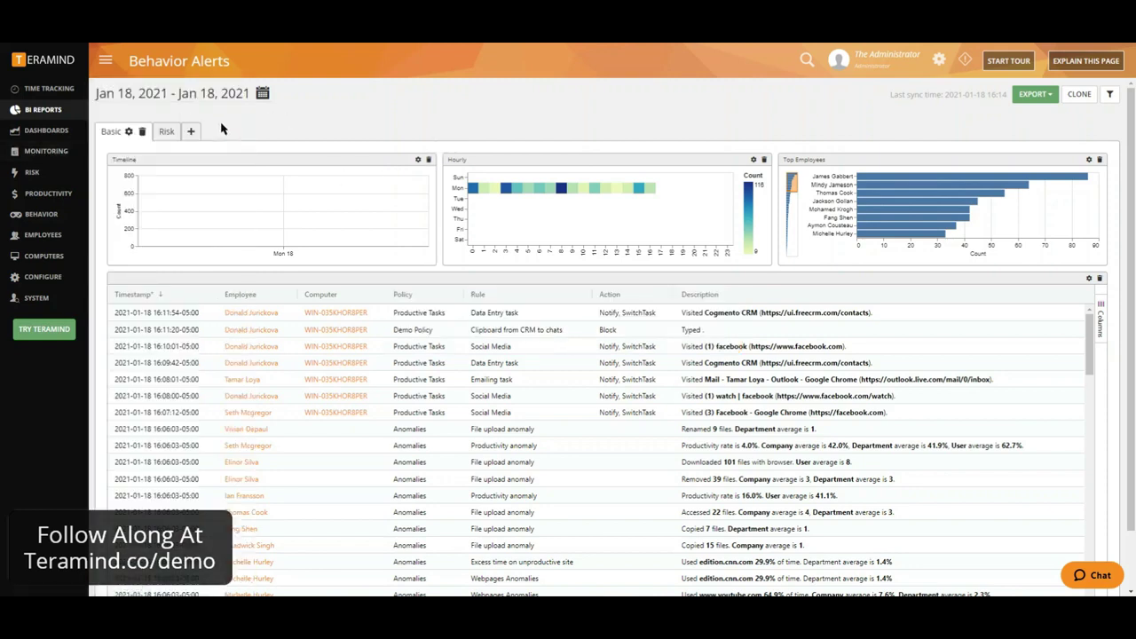
Step: Switch Behavior Alerts to the Risk breakdown by employee, department and rule
left_click(167, 130)
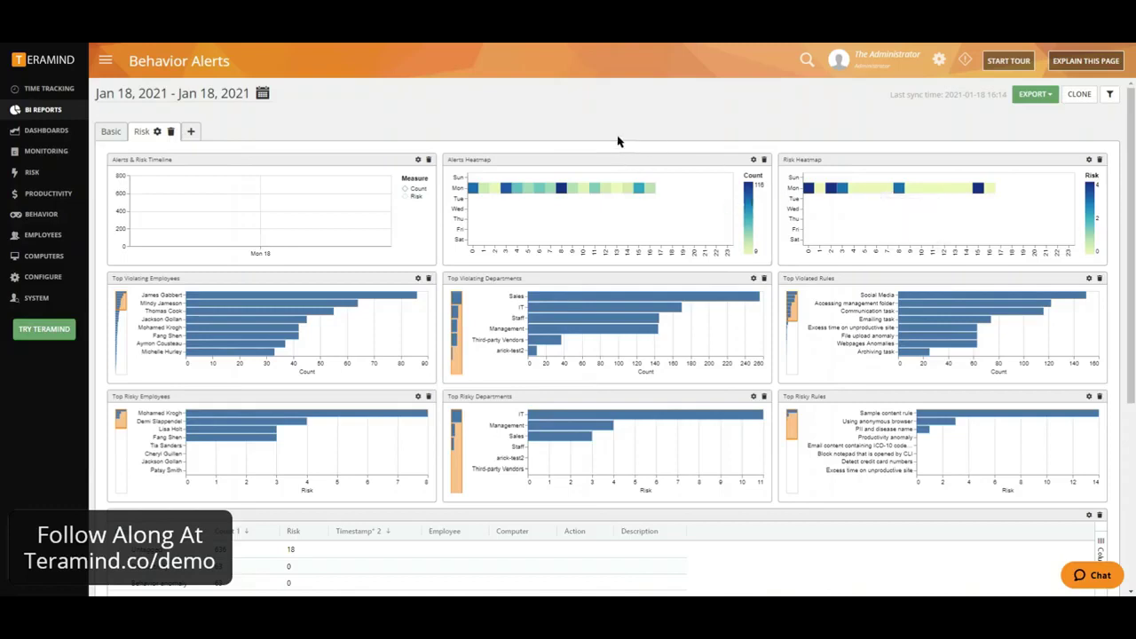
mouse_move(571, 196)
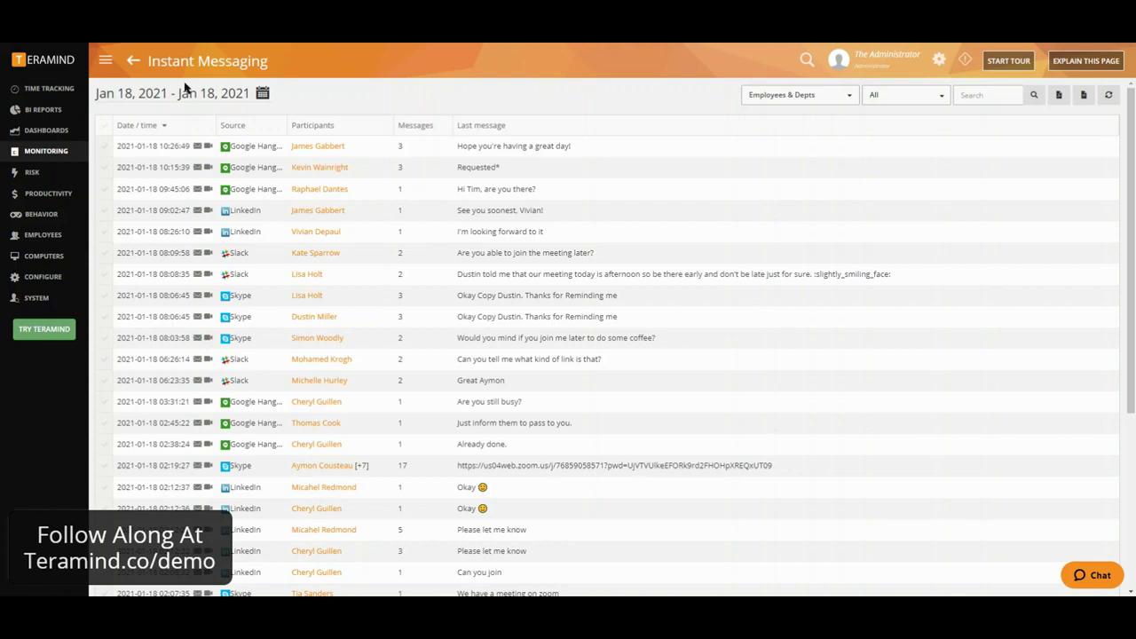
Step: Open the Skype group chat's full conversation and scroll through its messages
left_click(193, 468)
scroll(572, 178, "down", 3)
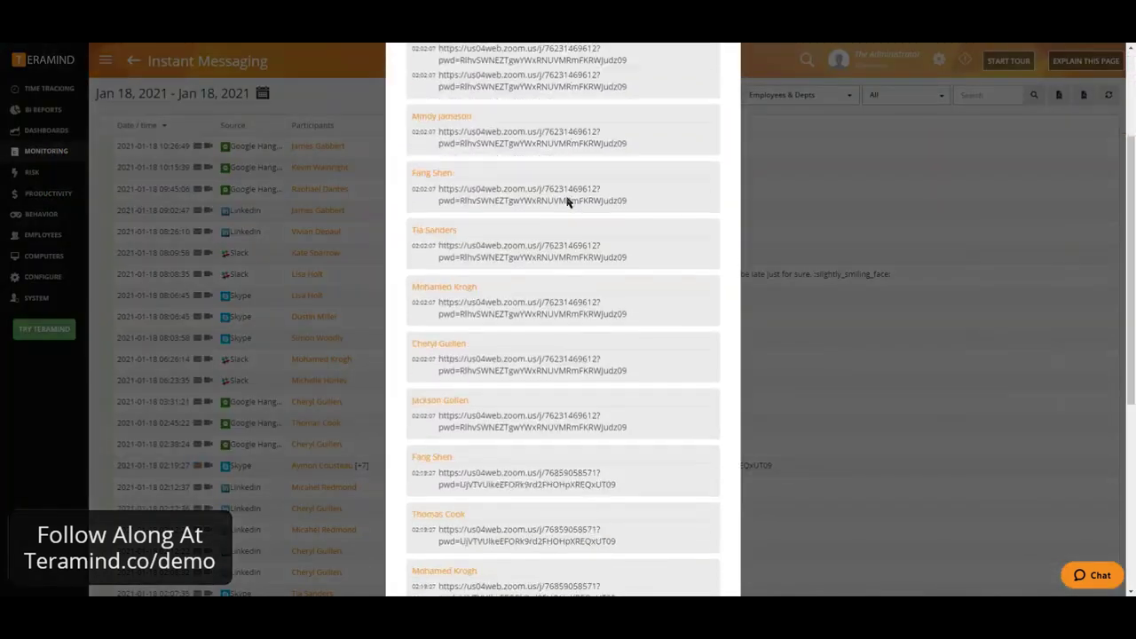
scroll(570, 294, "down", 5)
scroll(576, 294, "up", 10)
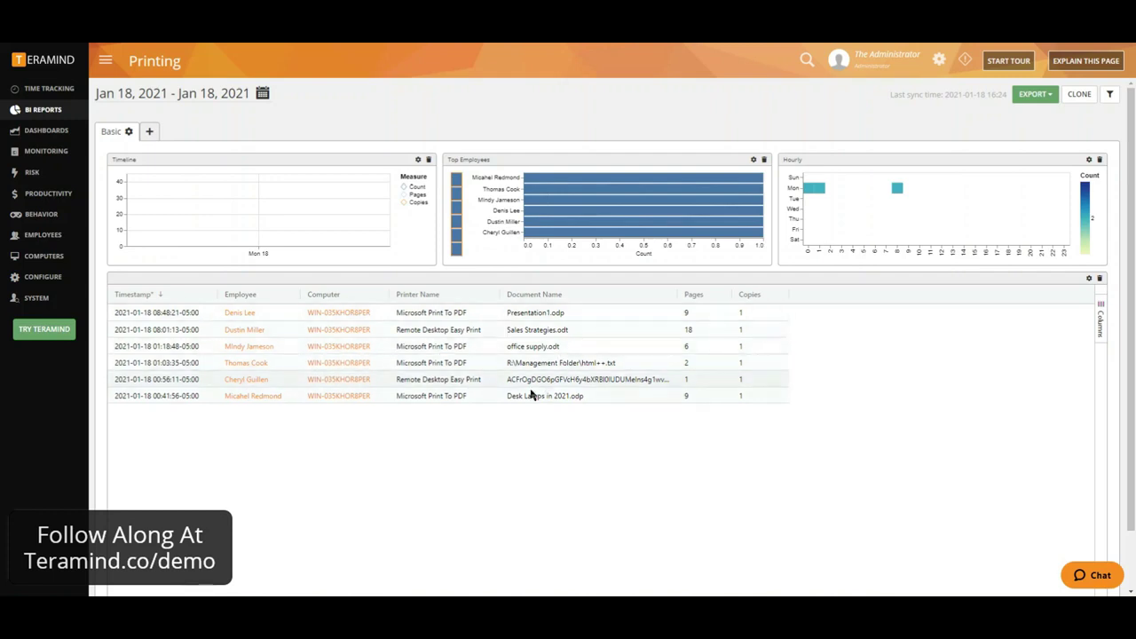
Step: View the details of the printed Sales Strategies.odt document
right_click(524, 330)
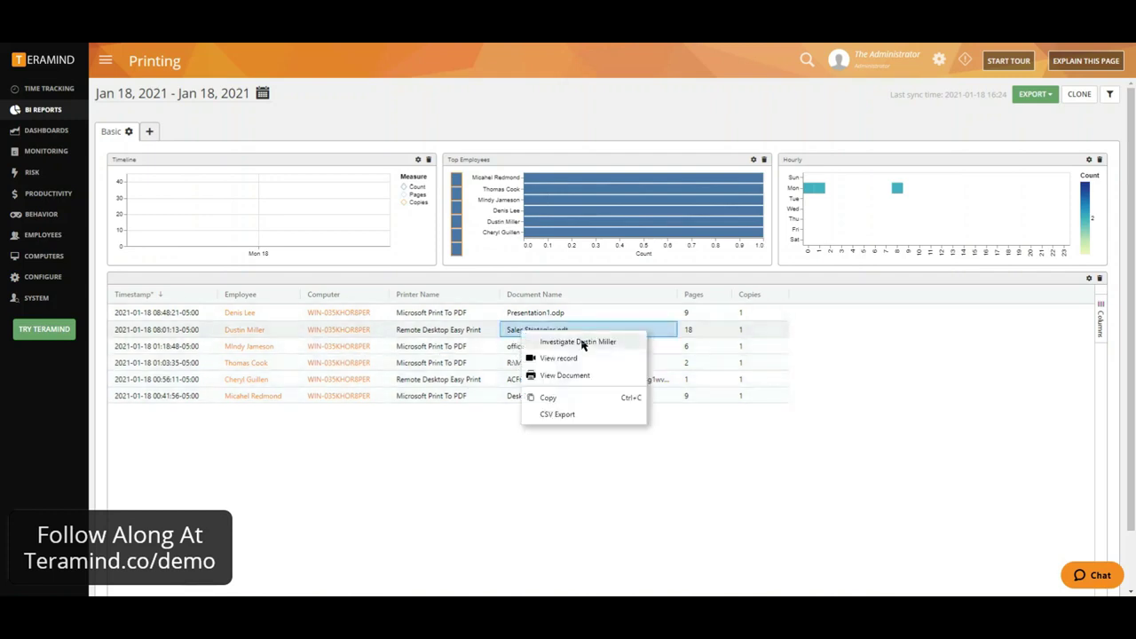
left_click(560, 374)
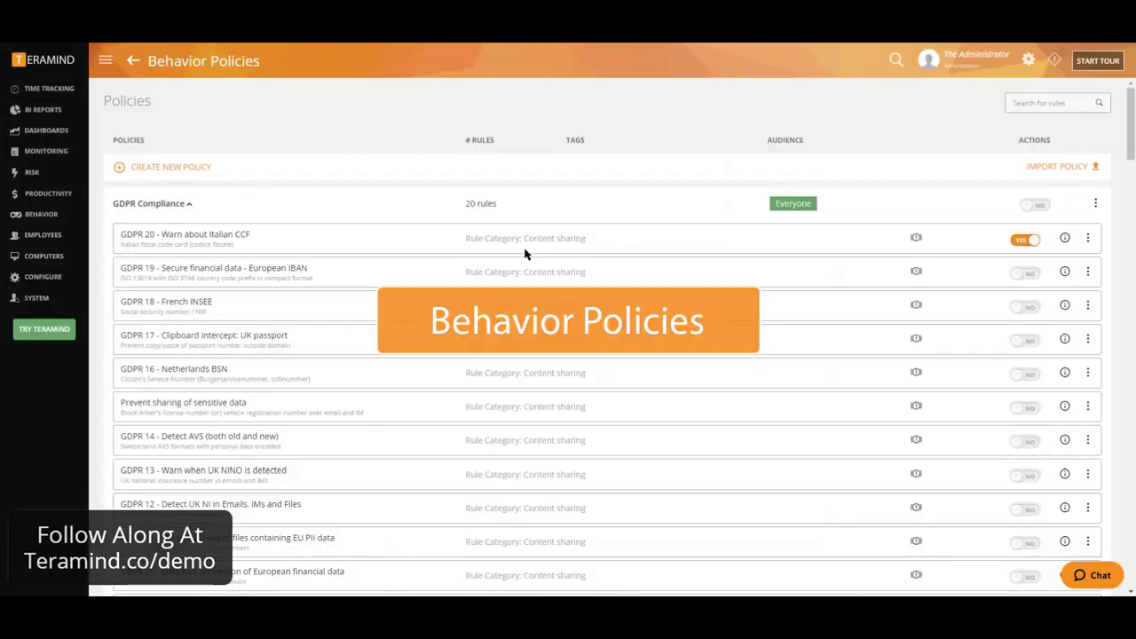
Step: Scroll through the Behavior Policies list to locate the test policy
scroll(524, 255, "down", 3)
scroll(524, 255, "down", 12)
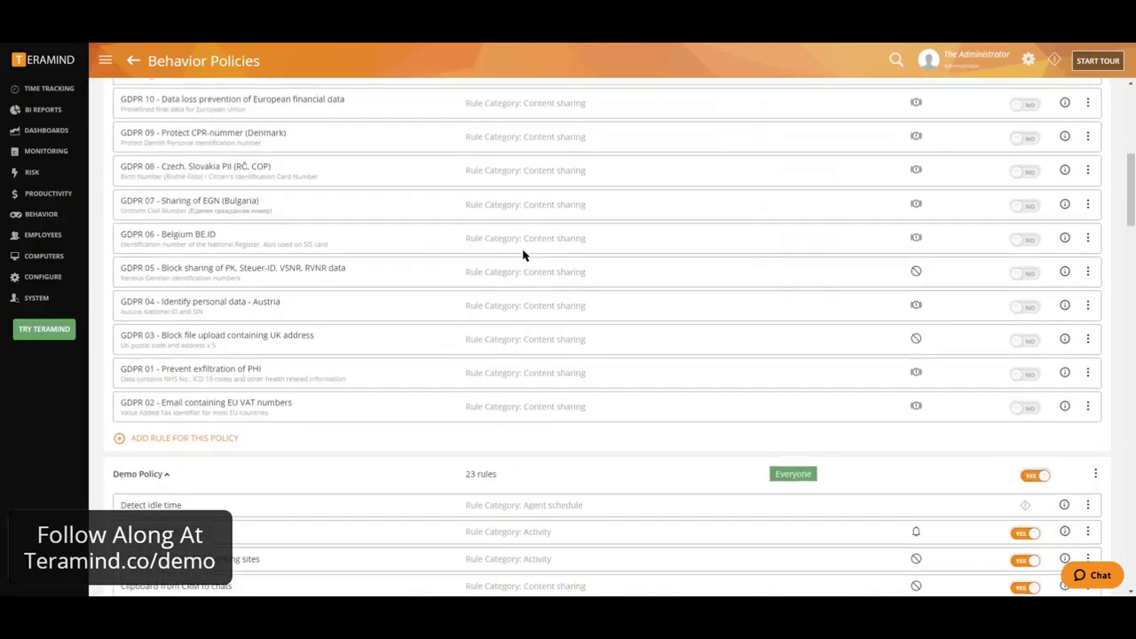
scroll(521, 255, "up", 15)
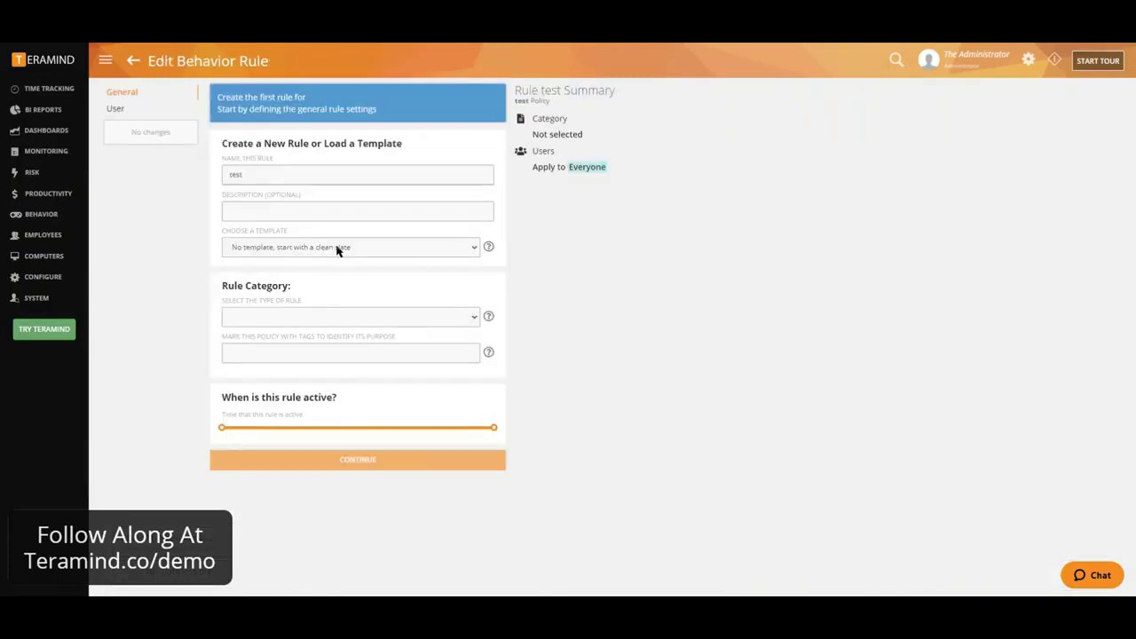
Step: Leave the rule with no template and its active time spanning the full 0:00–24:00 day
left_click(336, 250)
scroll(346, 301, "down", 8)
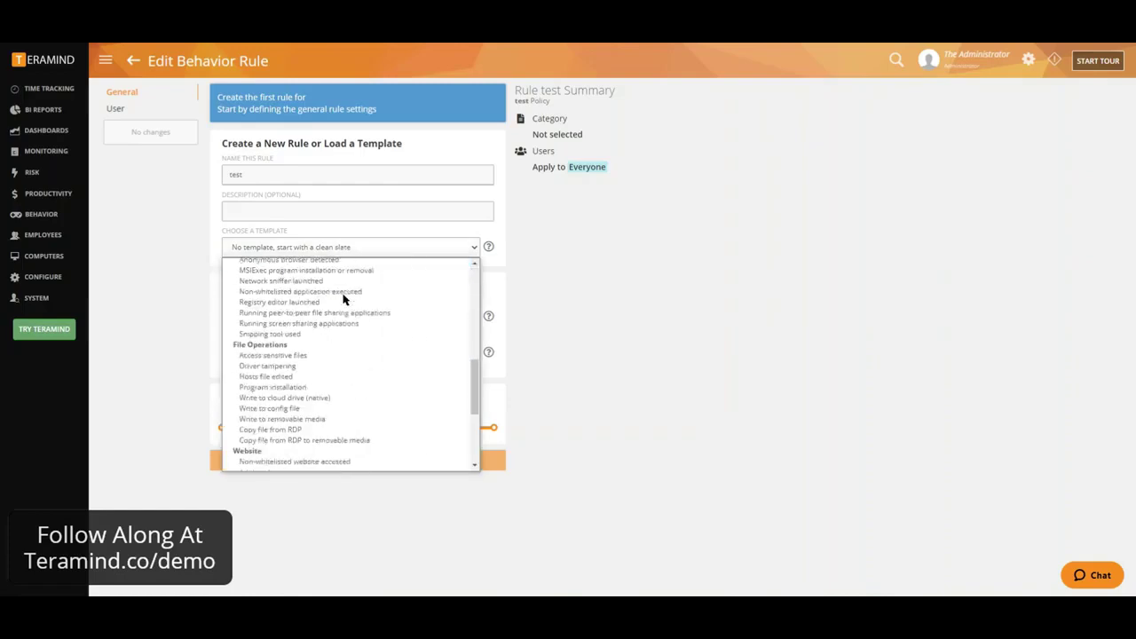
scroll(372, 305, "up", 10)
left_click(875, 337)
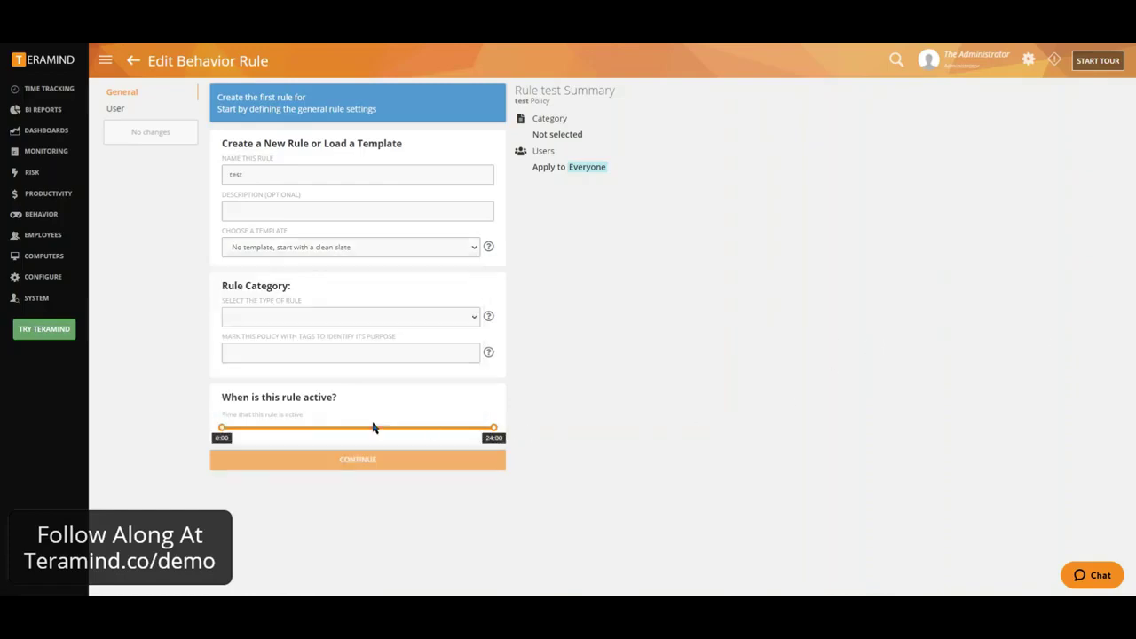
left_click_drag(221, 428, 317, 424)
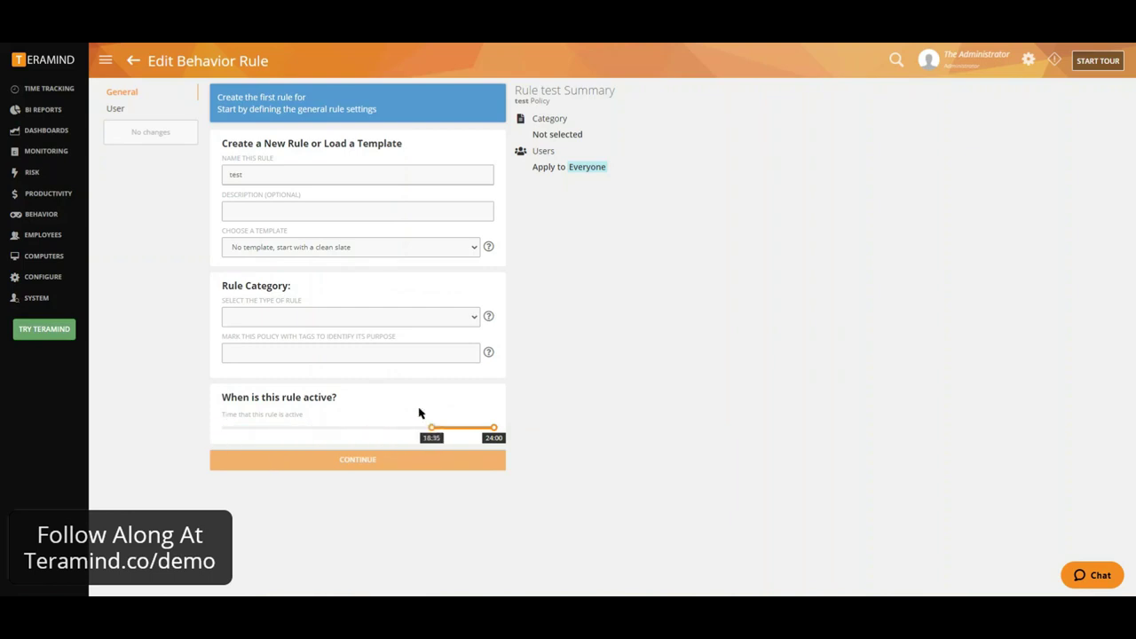
left_click_drag(420, 413, 173, 424)
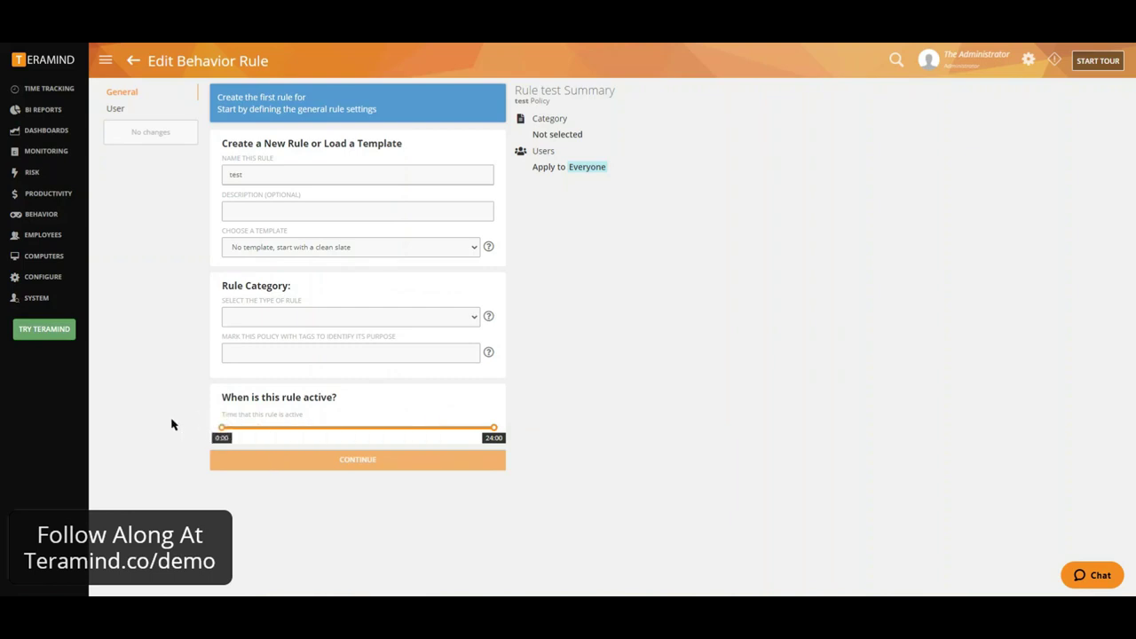
Step: Set the rule category to Activity, then change it to Content sharing
left_click(286, 319)
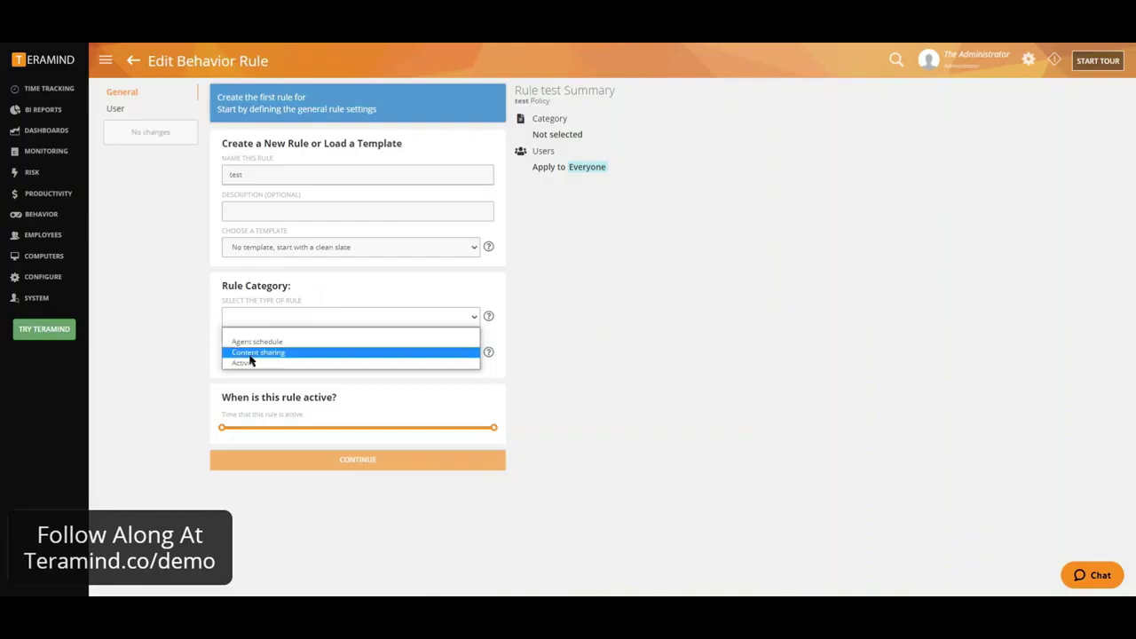
left_click(236, 363)
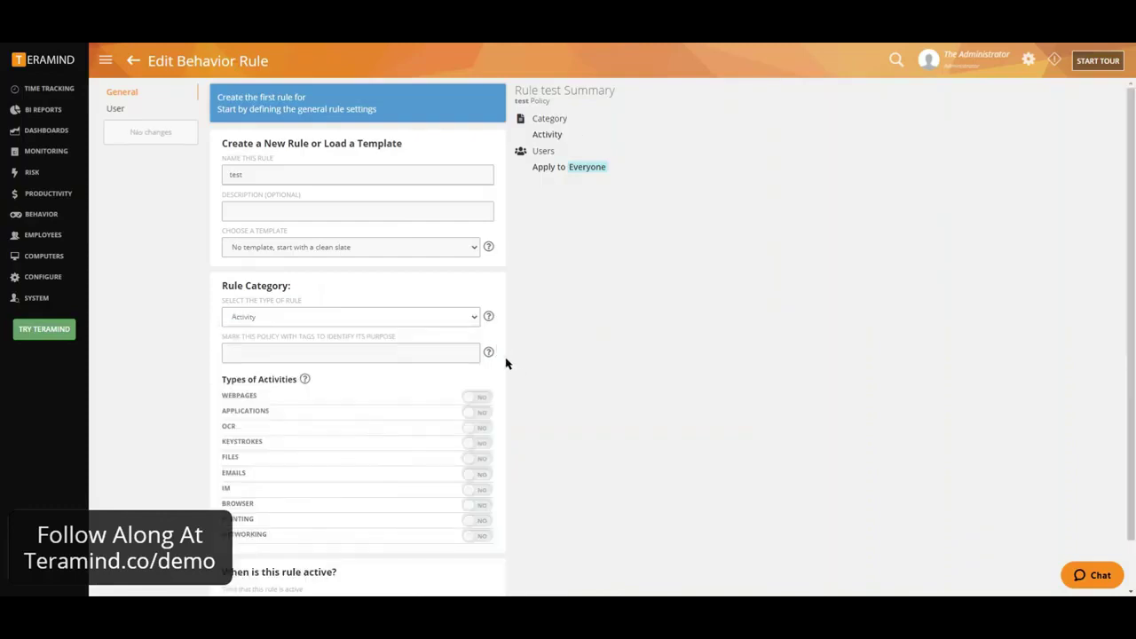
mouse_move(71, 158)
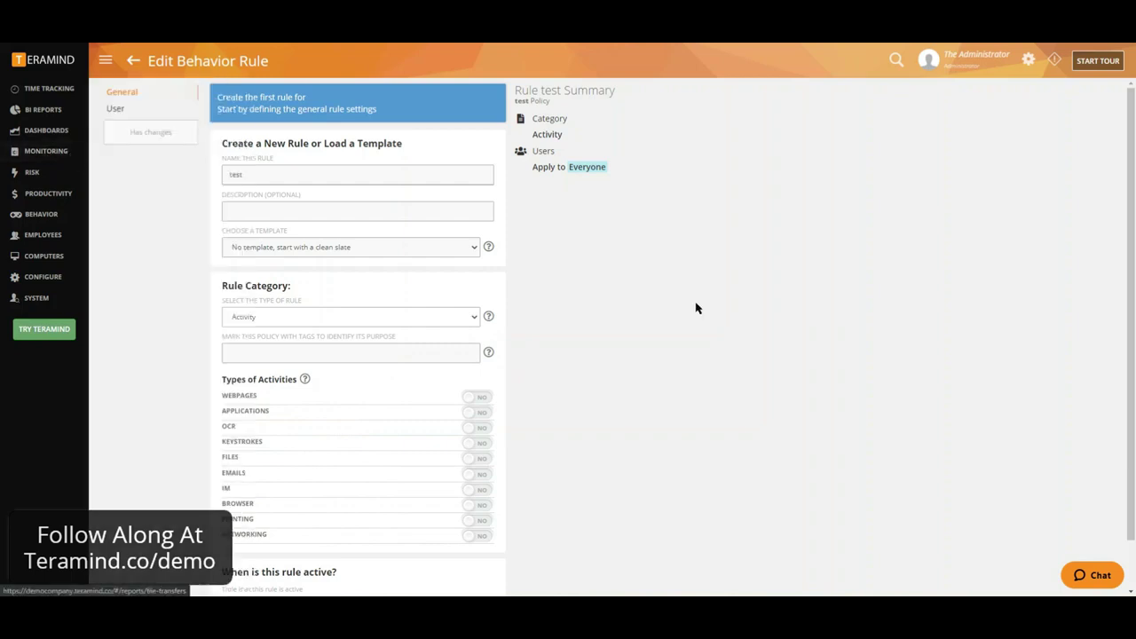
left_click(383, 320)
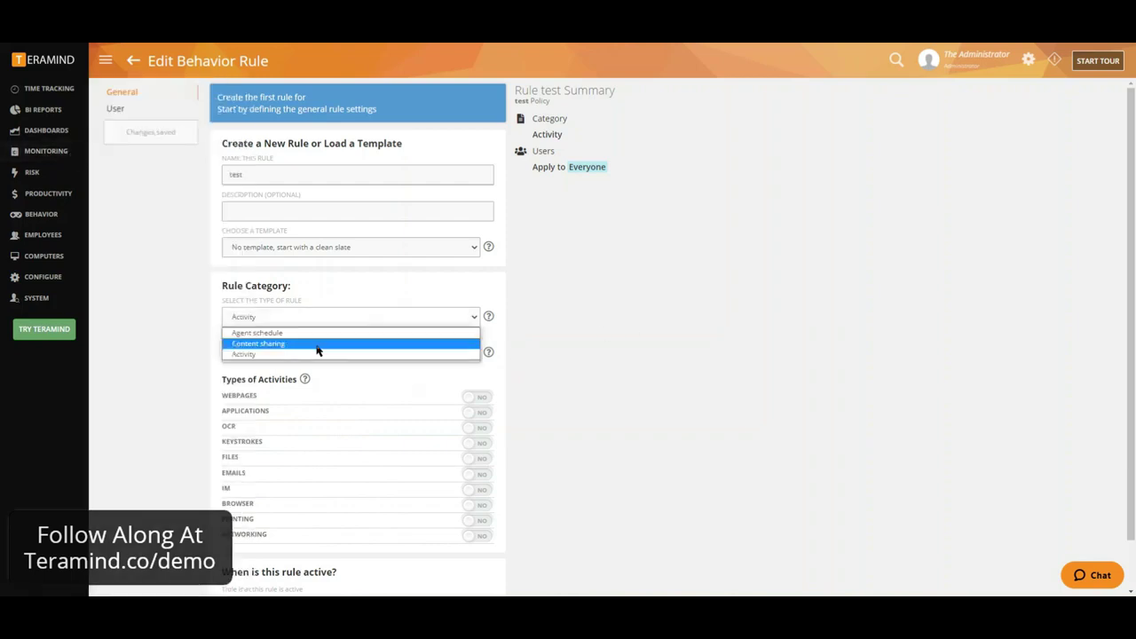
left_click(314, 346)
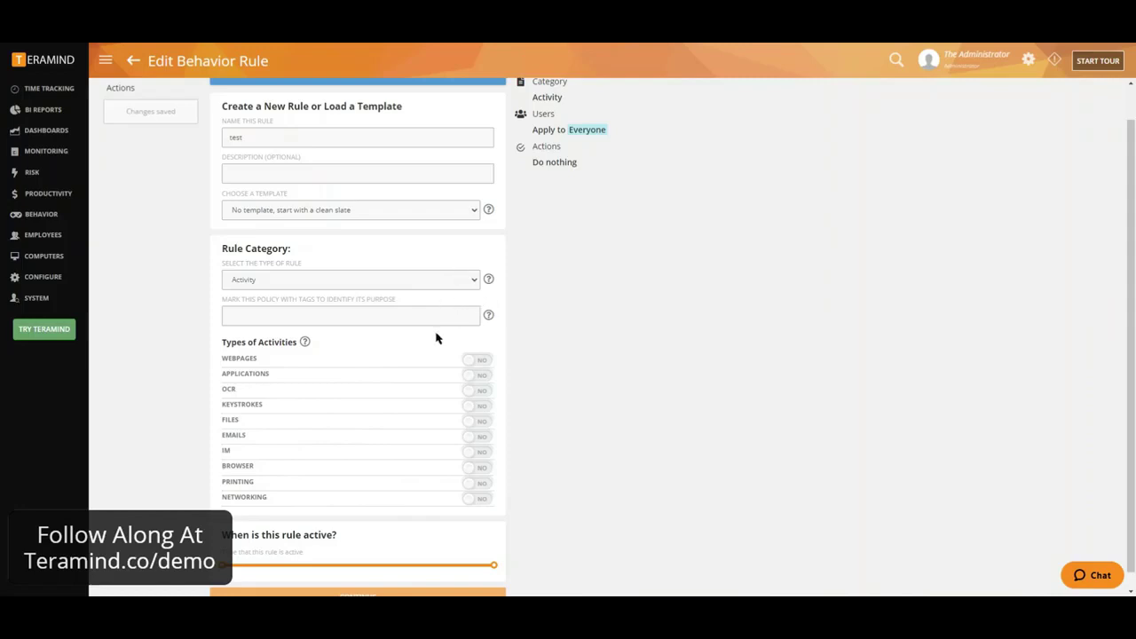
Step: Switch Webpages, Applications, Keystrokes, Files, Emails, IM and Printing to YES for the rule
left_click(475, 360)
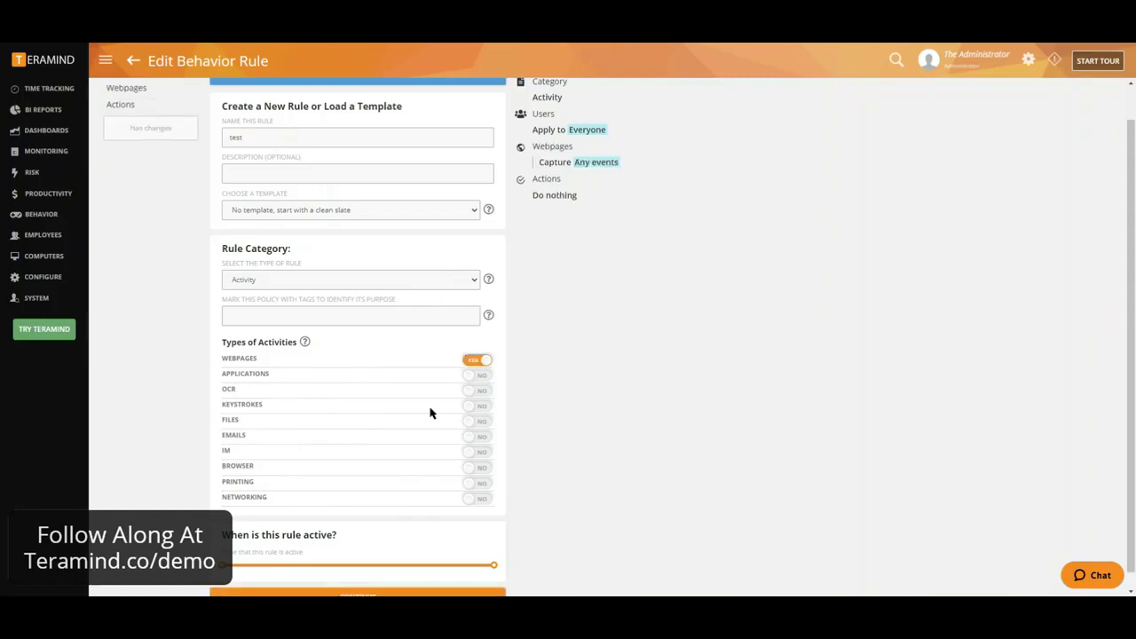
left_click(476, 375)
left_click(476, 405)
left_click(477, 420)
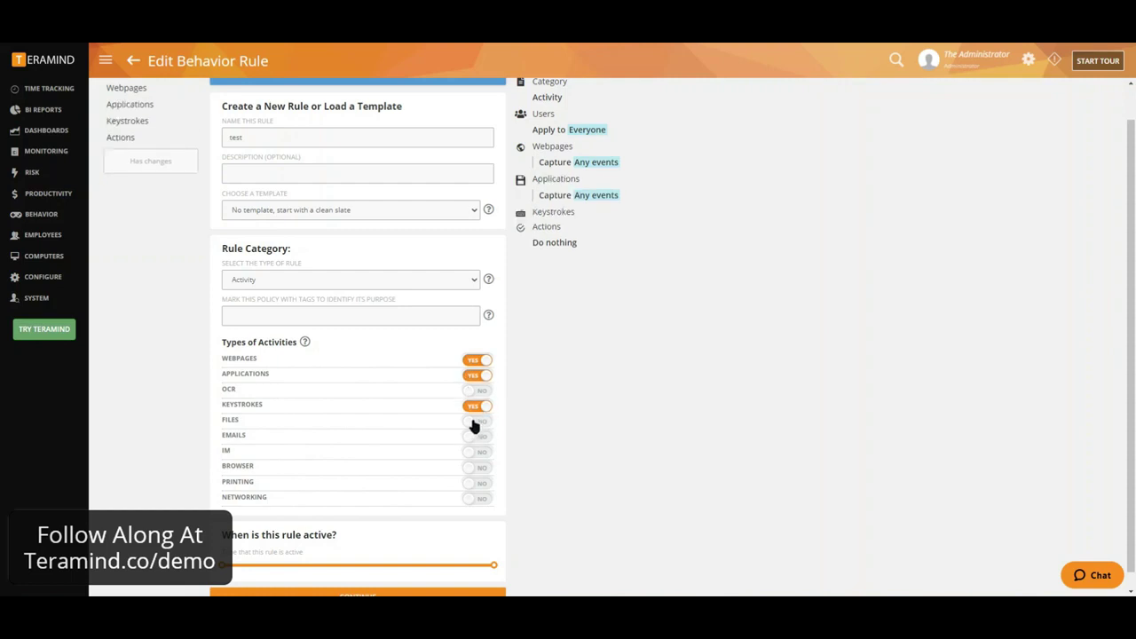
left_click(477, 436)
left_click(475, 453)
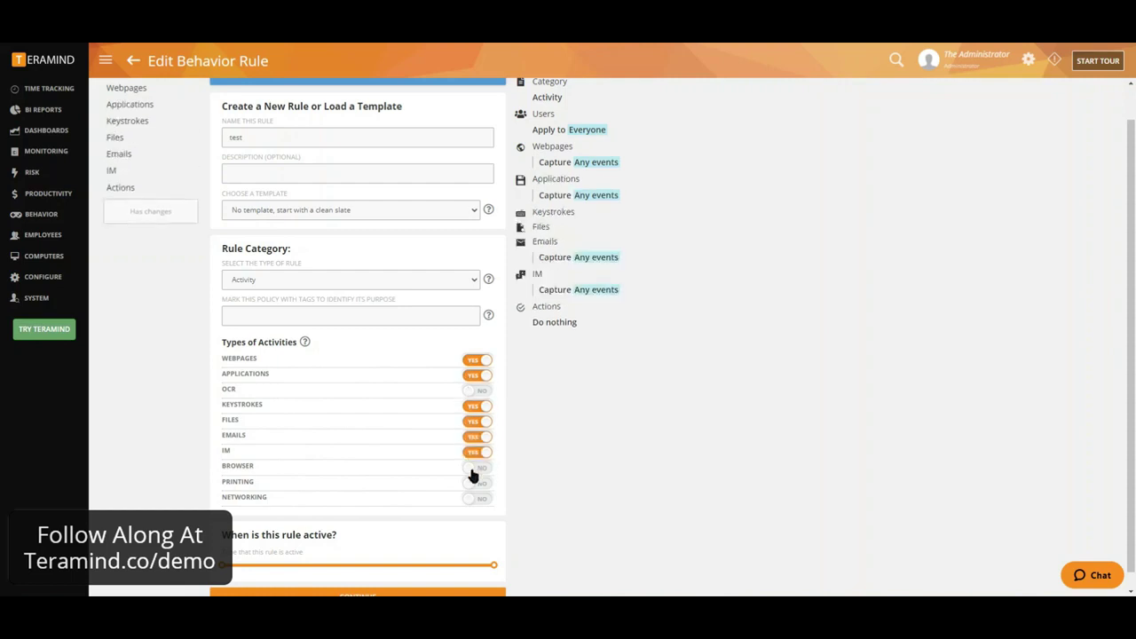
left_click(477, 482)
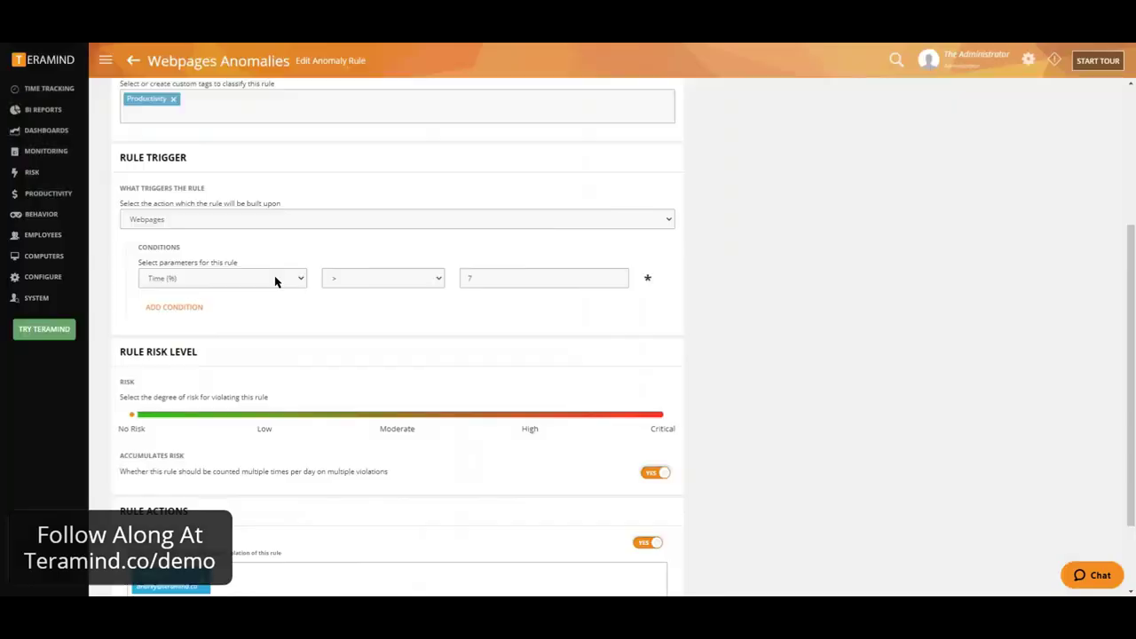
Step: Check the Webpages Anomalies trigger condition's parameter options, keeping Time (%)
left_click(275, 279)
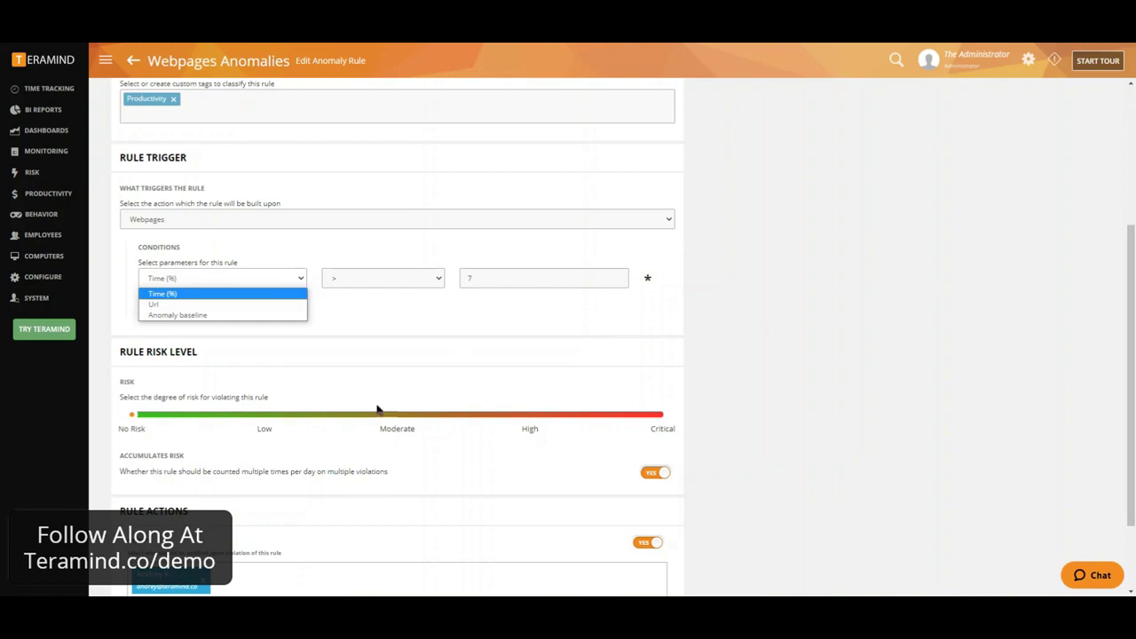
left_click(772, 342)
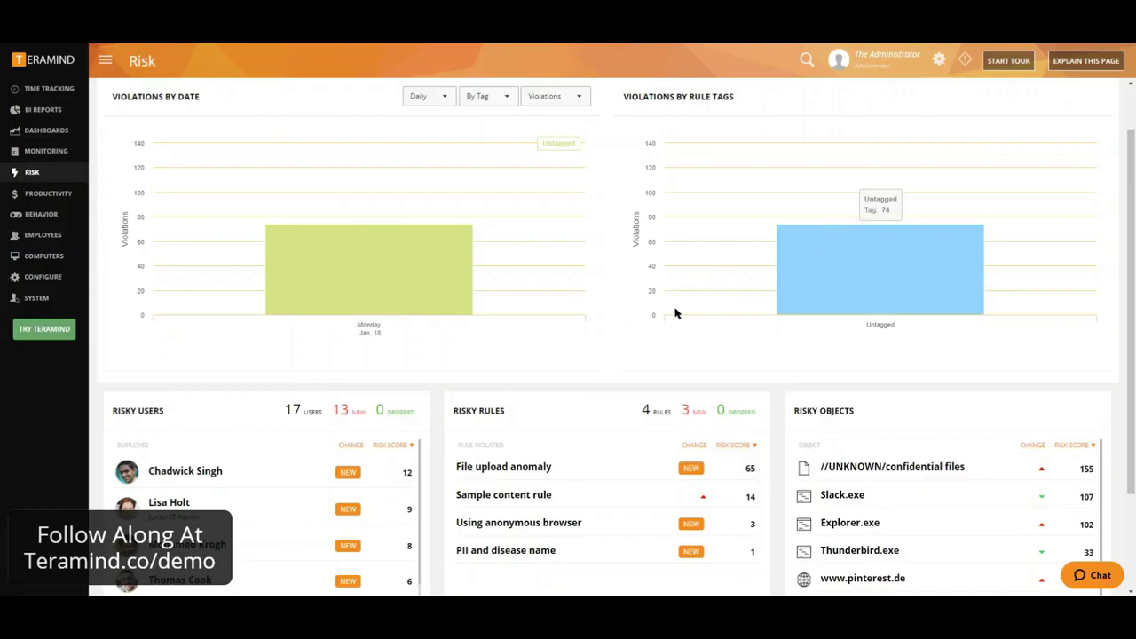
Step: Review the top risky user's violations and the File upload anomaly rule's details
scroll(654, 312, "down", 3)
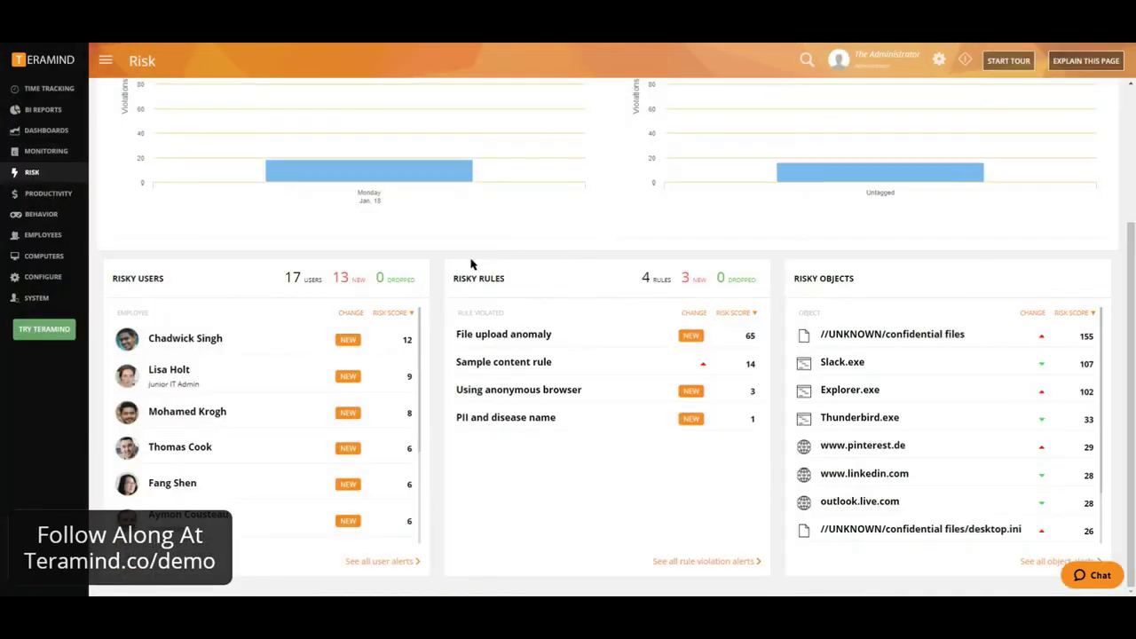
left_click(243, 354)
left_click(524, 335)
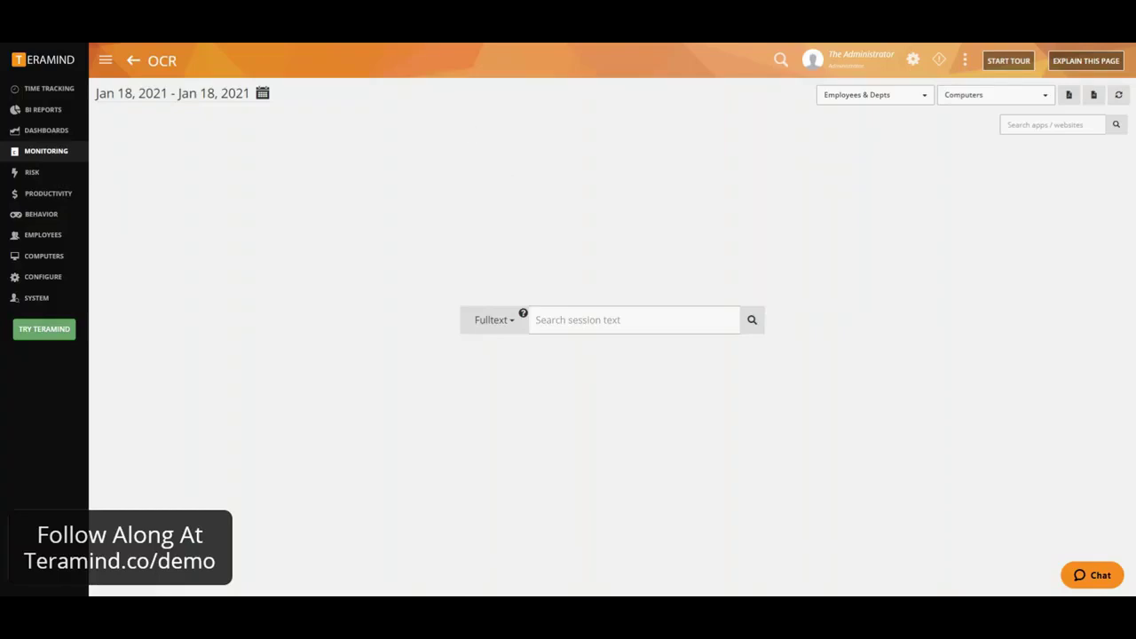
Step: Run a Fulltext session-text search for 'CEO' and play one matching result's screen recording
left_click(494, 319)
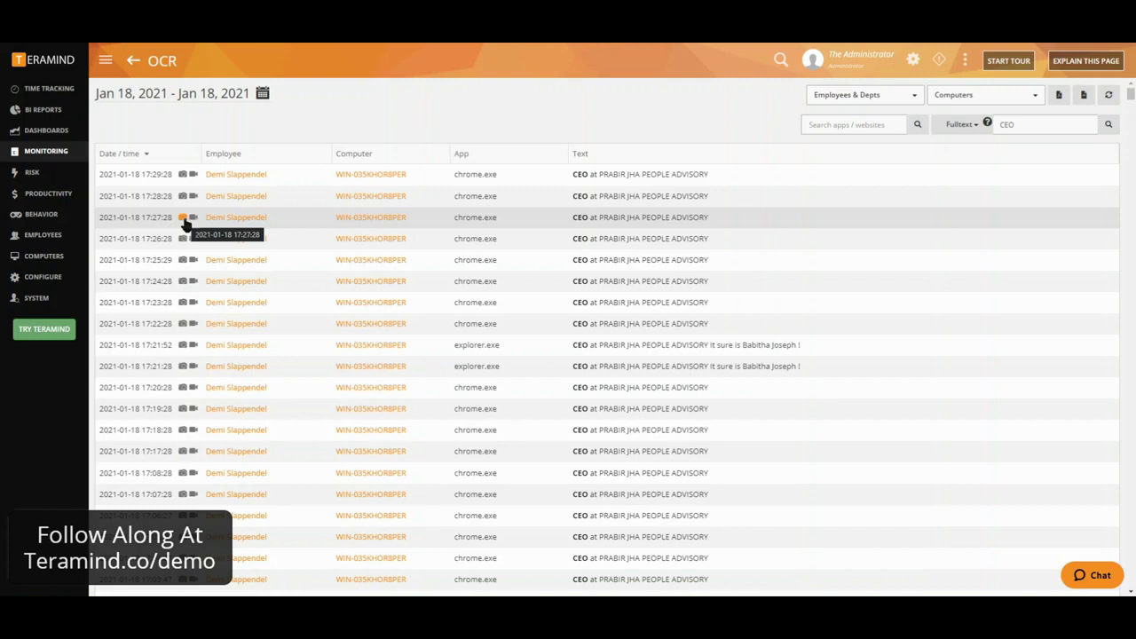
left_click(745, 289)
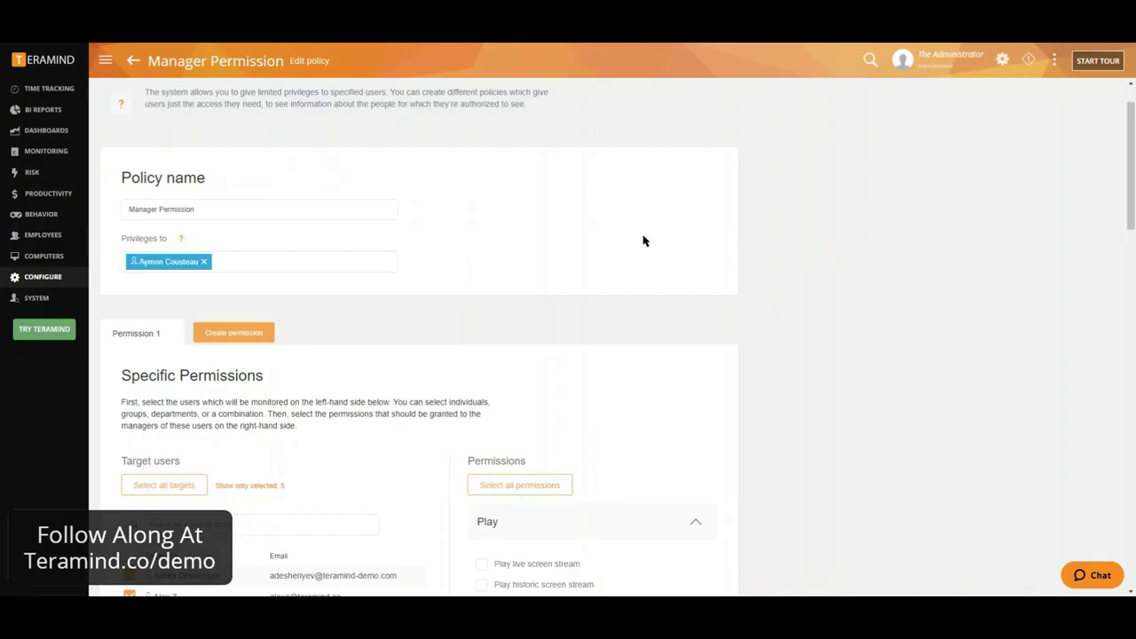
Step: Check the Manager Permission privileged users, then review its dashboard, productivity, email, file-transfer, keystroke and OCR view permissions
scroll(632, 243, "down", 1)
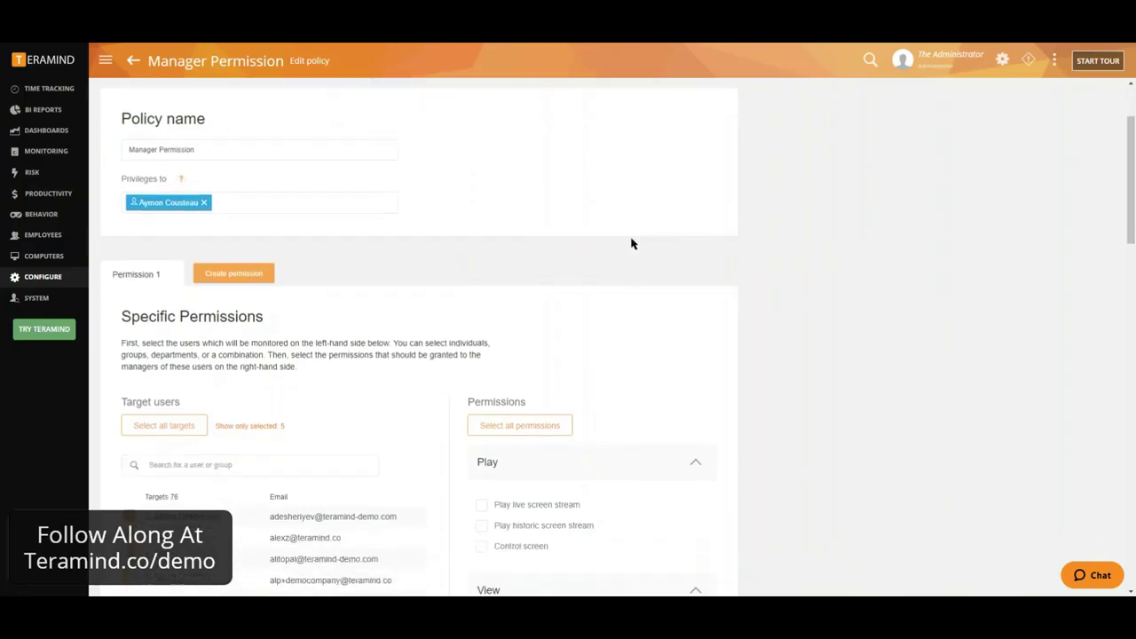
left_click(330, 210)
left_click(861, 255)
scroll(849, 264, "down", 1)
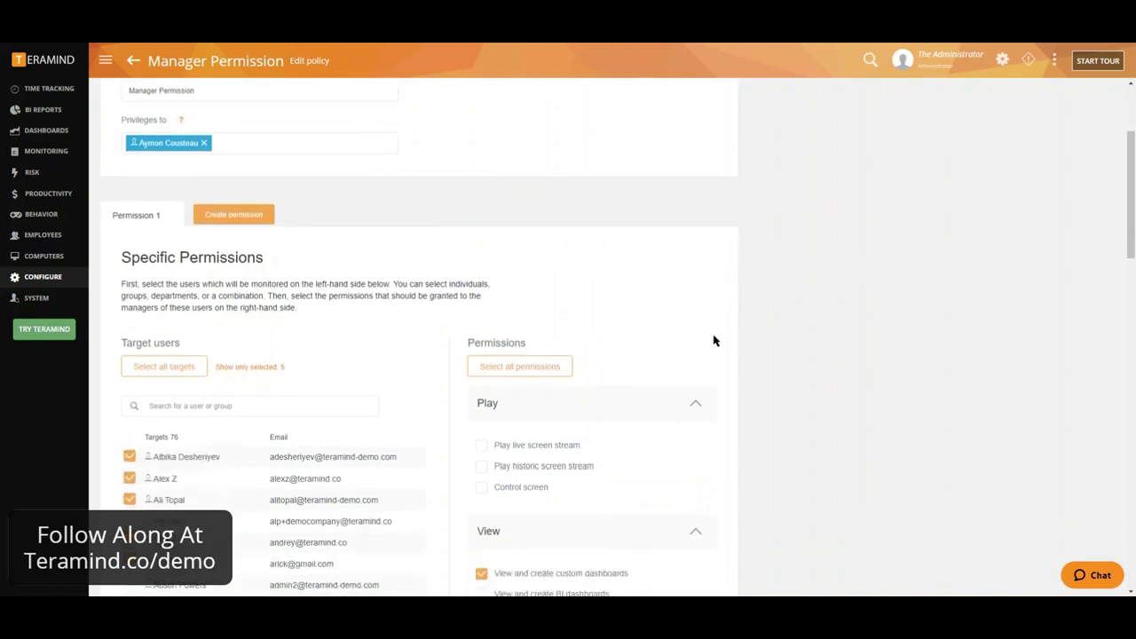
scroll(674, 421, "down", 3)
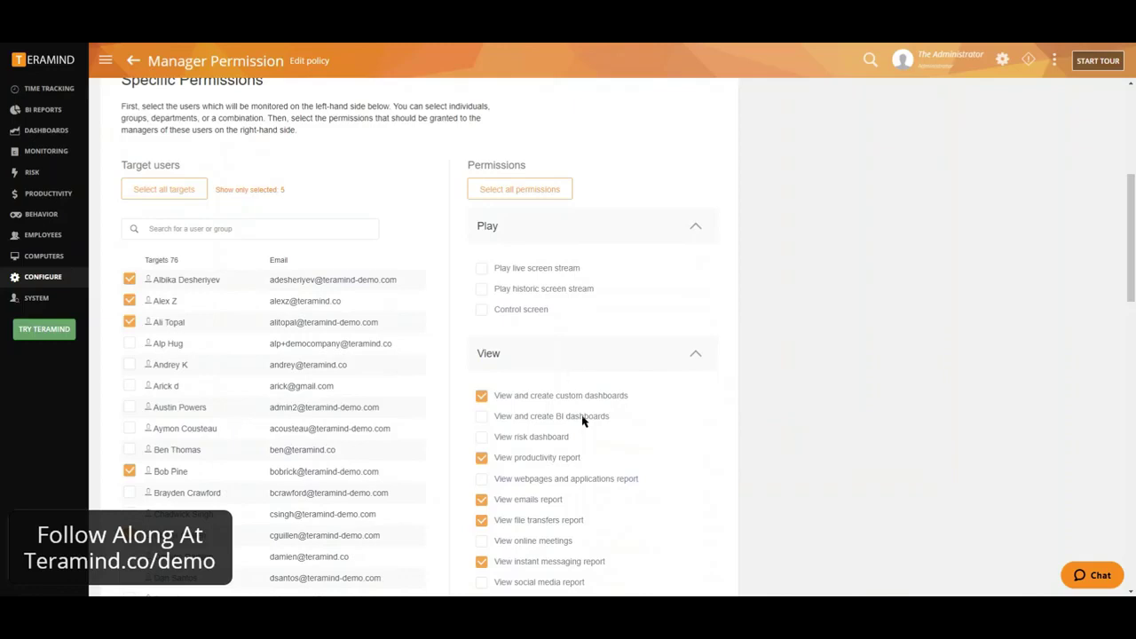
scroll(786, 375, "down", 5)
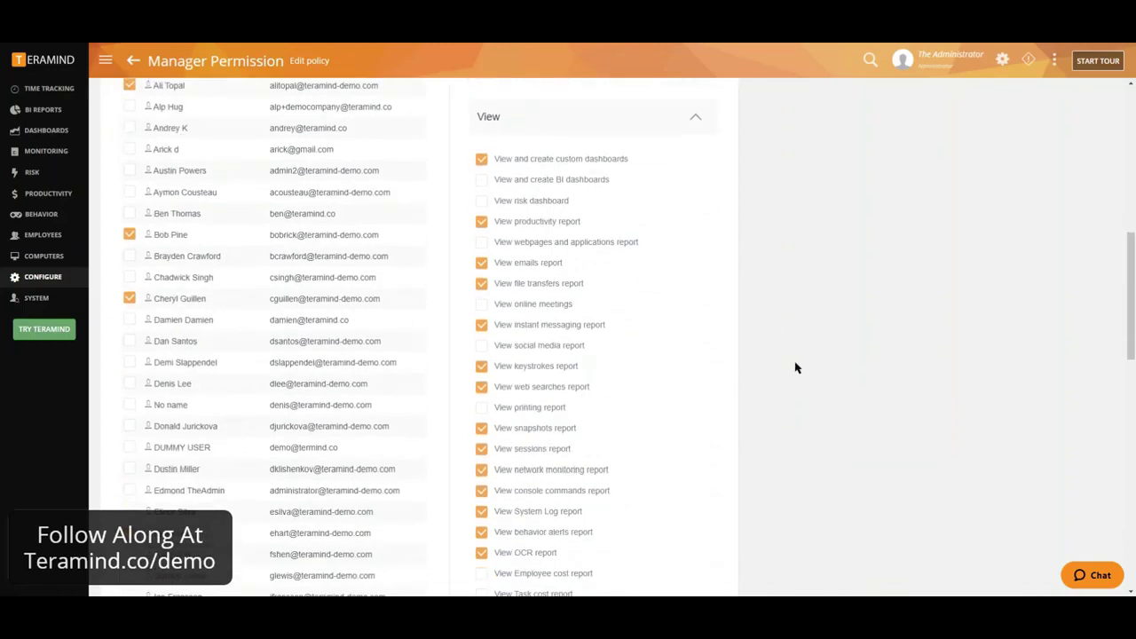